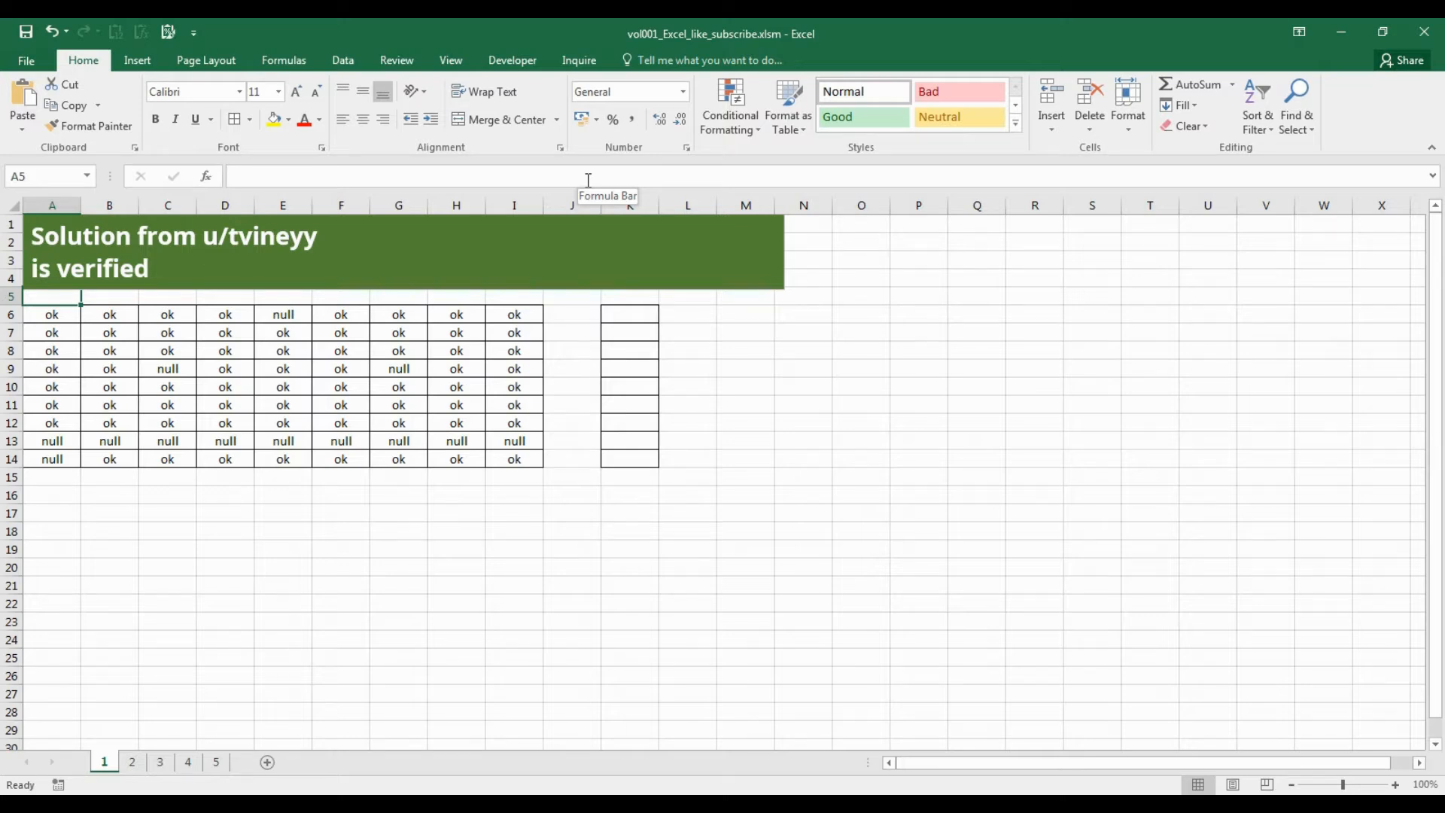
# In K6, write a COUNTIF formula that counts "null" across A6:I6.
pyautogui.moveTo(55, 316); pyautogui.dragTo(515, 462)
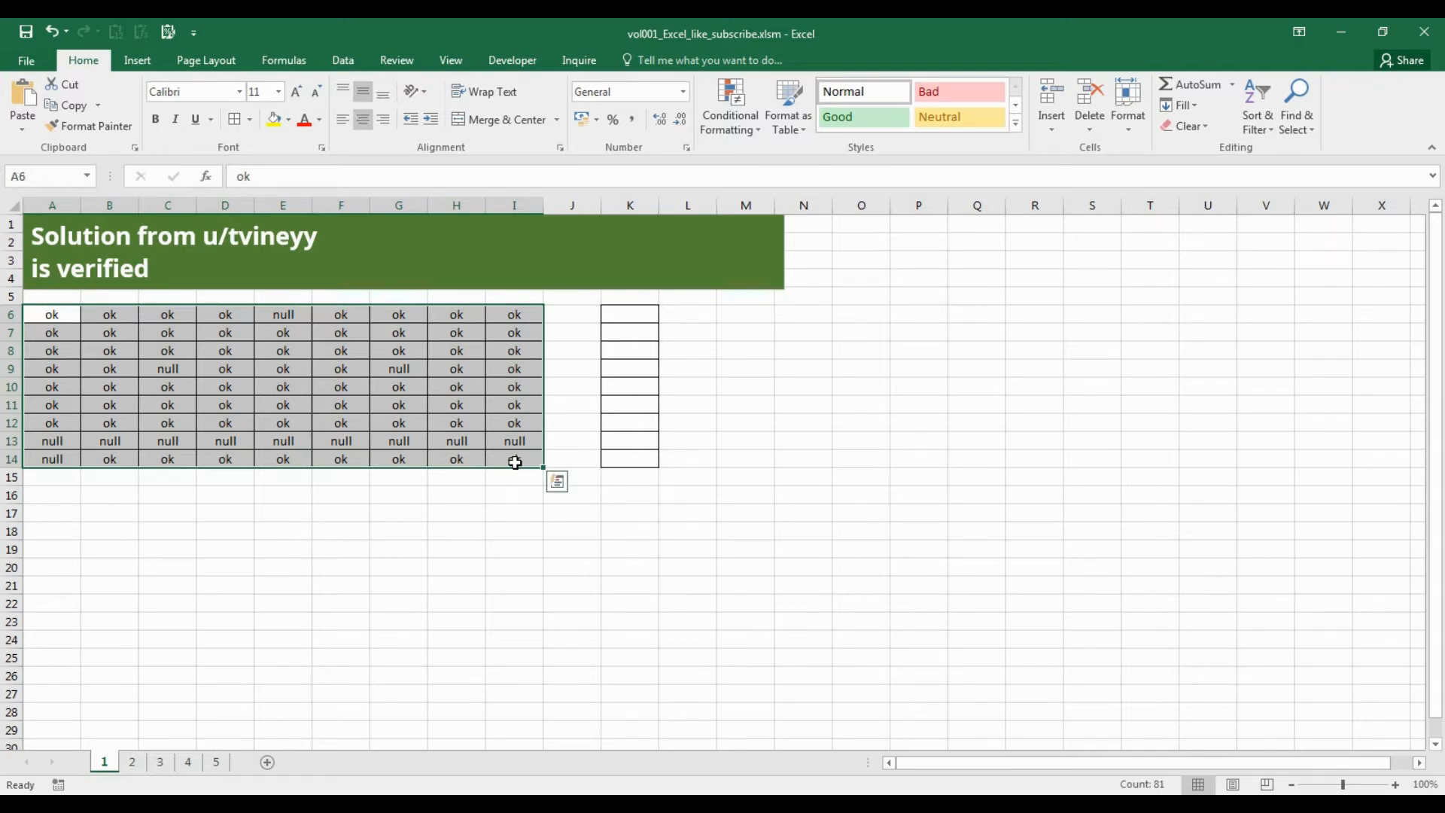
pyautogui.click(645, 316)
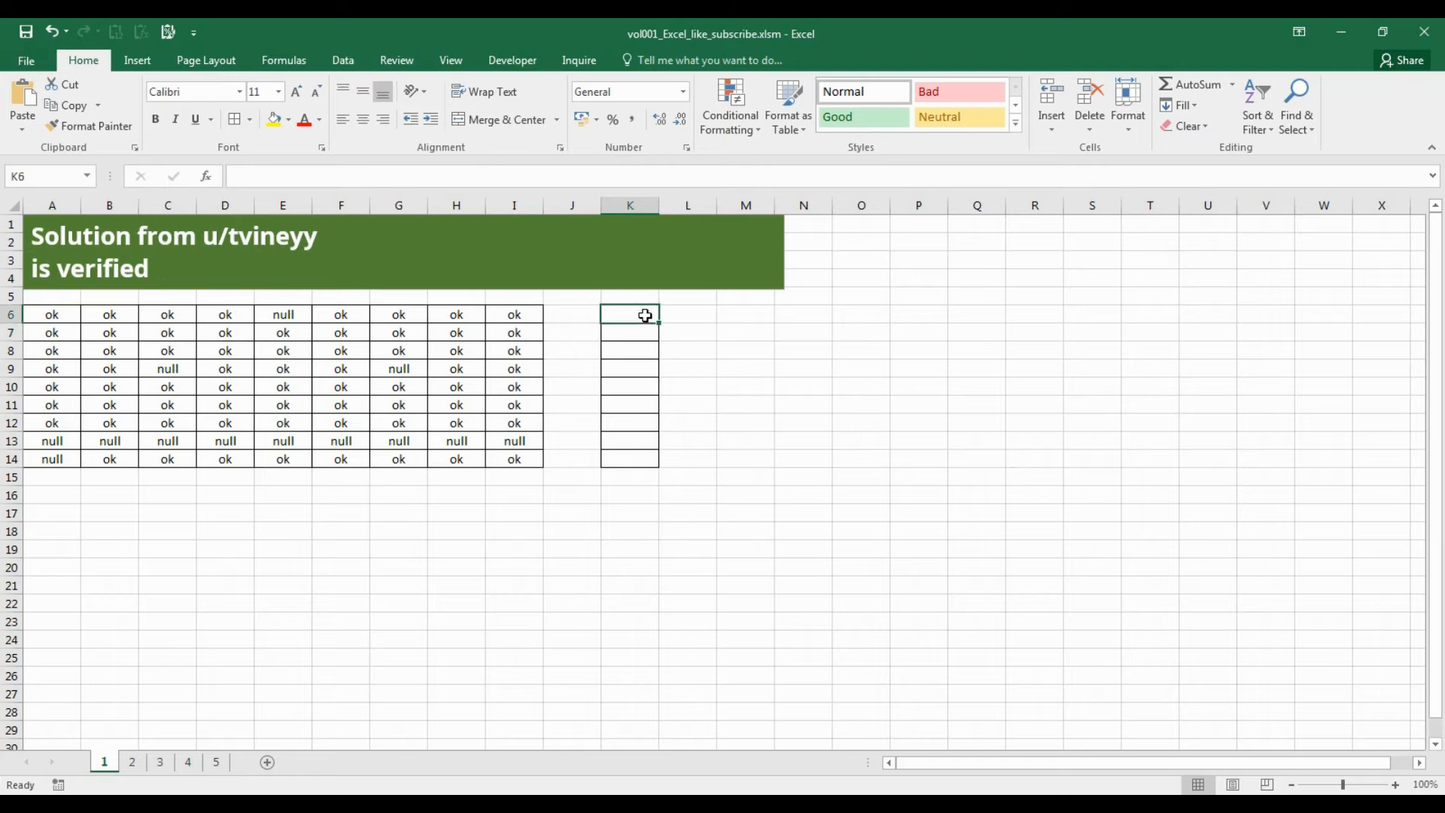
pyautogui.write('=countif(')
pyautogui.press('Left')
pyautogui.press('Left')
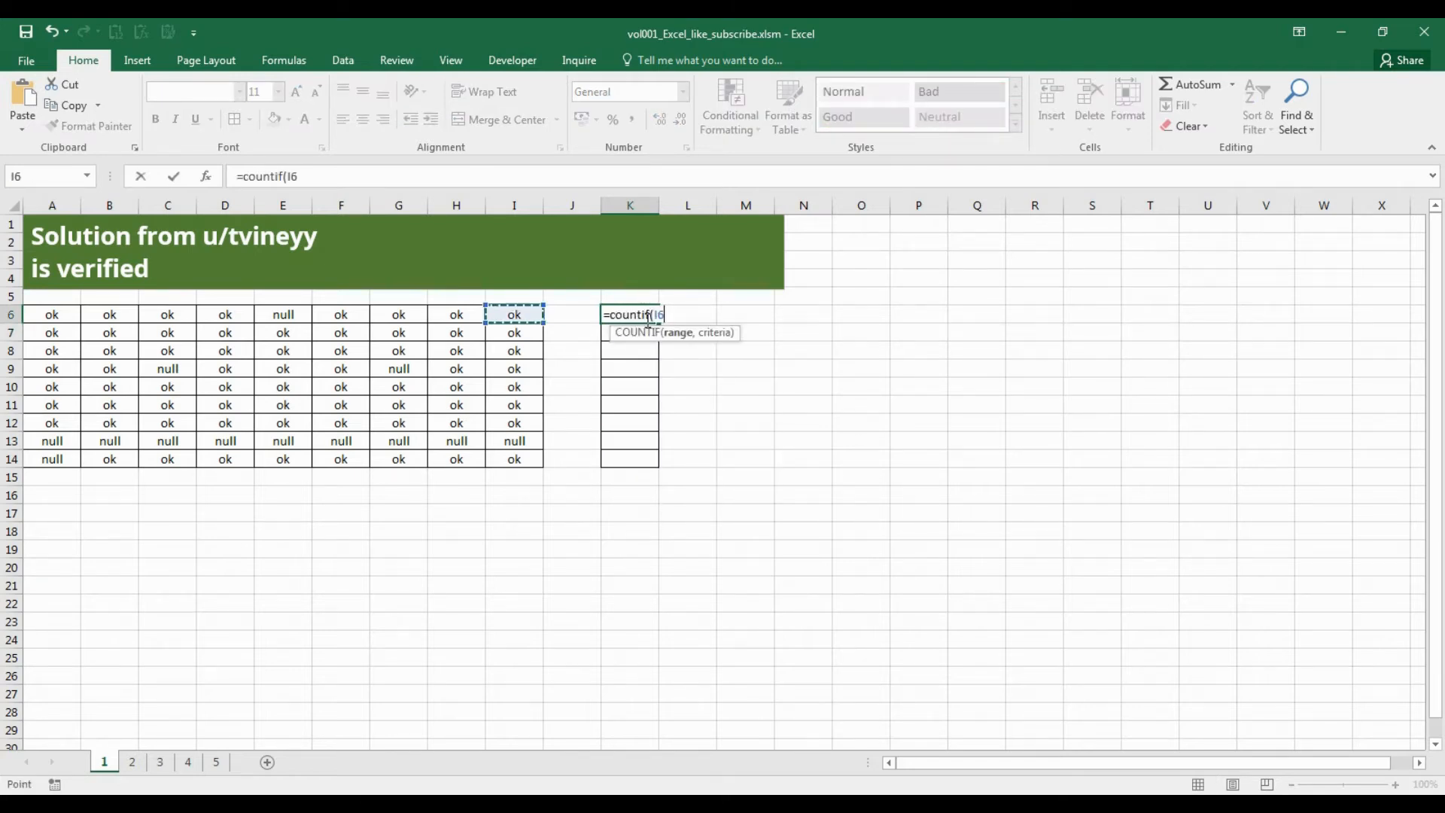
pyautogui.hotkey('shift', 'Left')
pyautogui.hotkey('shift', 'Left')
pyautogui.hotkey('shift', 'Left')
pyautogui.hotkey('shift', 'Left')
pyautogui.hotkey('shift', 'Left')
pyautogui.hotkey('shift', 'Left')
pyautogui.hotkey('shift', 'Left')
pyautogui.hotkey('shift', 'Left')
pyautogui.write(',"null")')
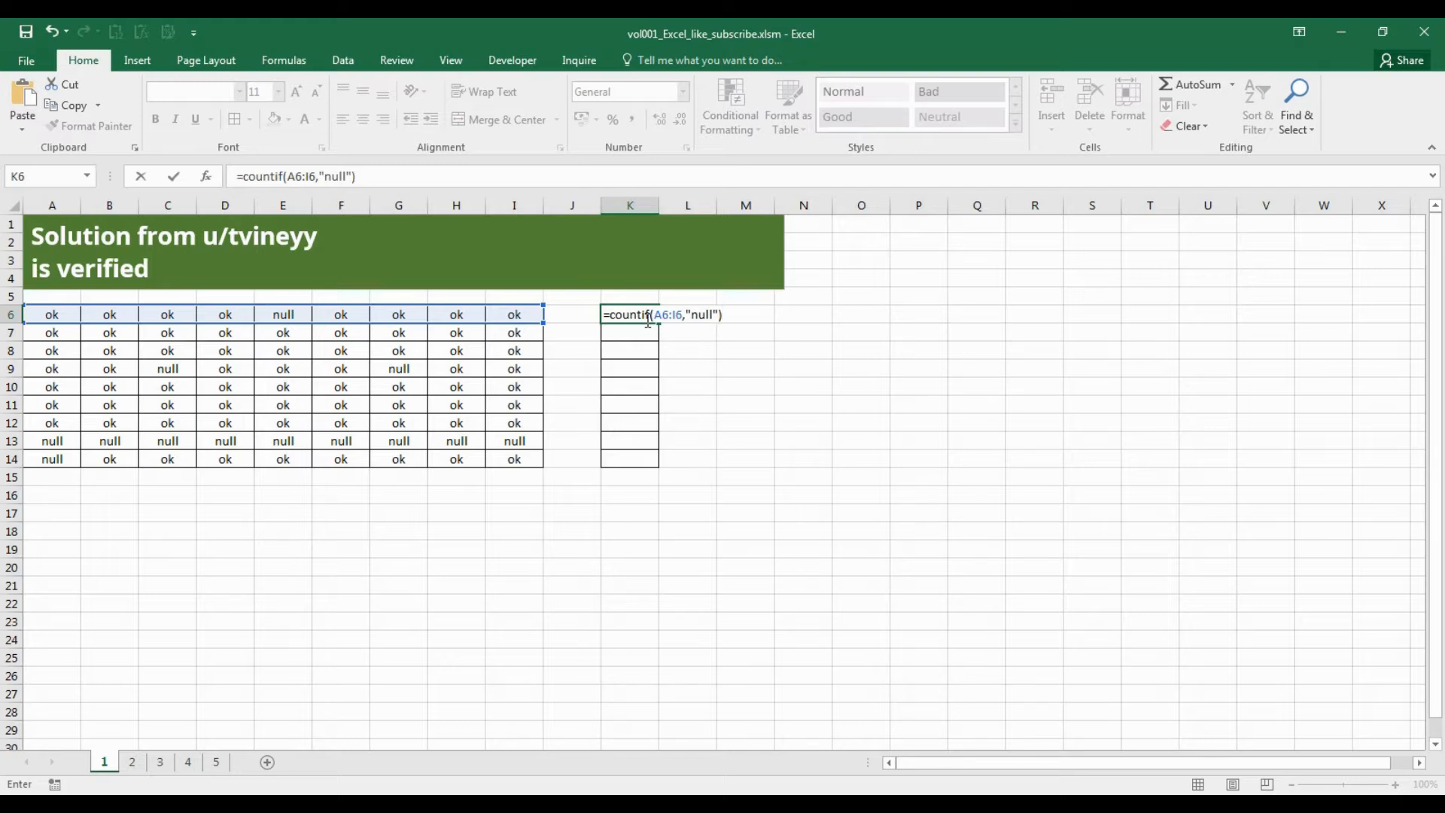
# Complete the K6 formula with the comparison =0 and fill it down through K14.
pyautogui.write('=0')
pyautogui.hotkey('ctrl', 'Return')
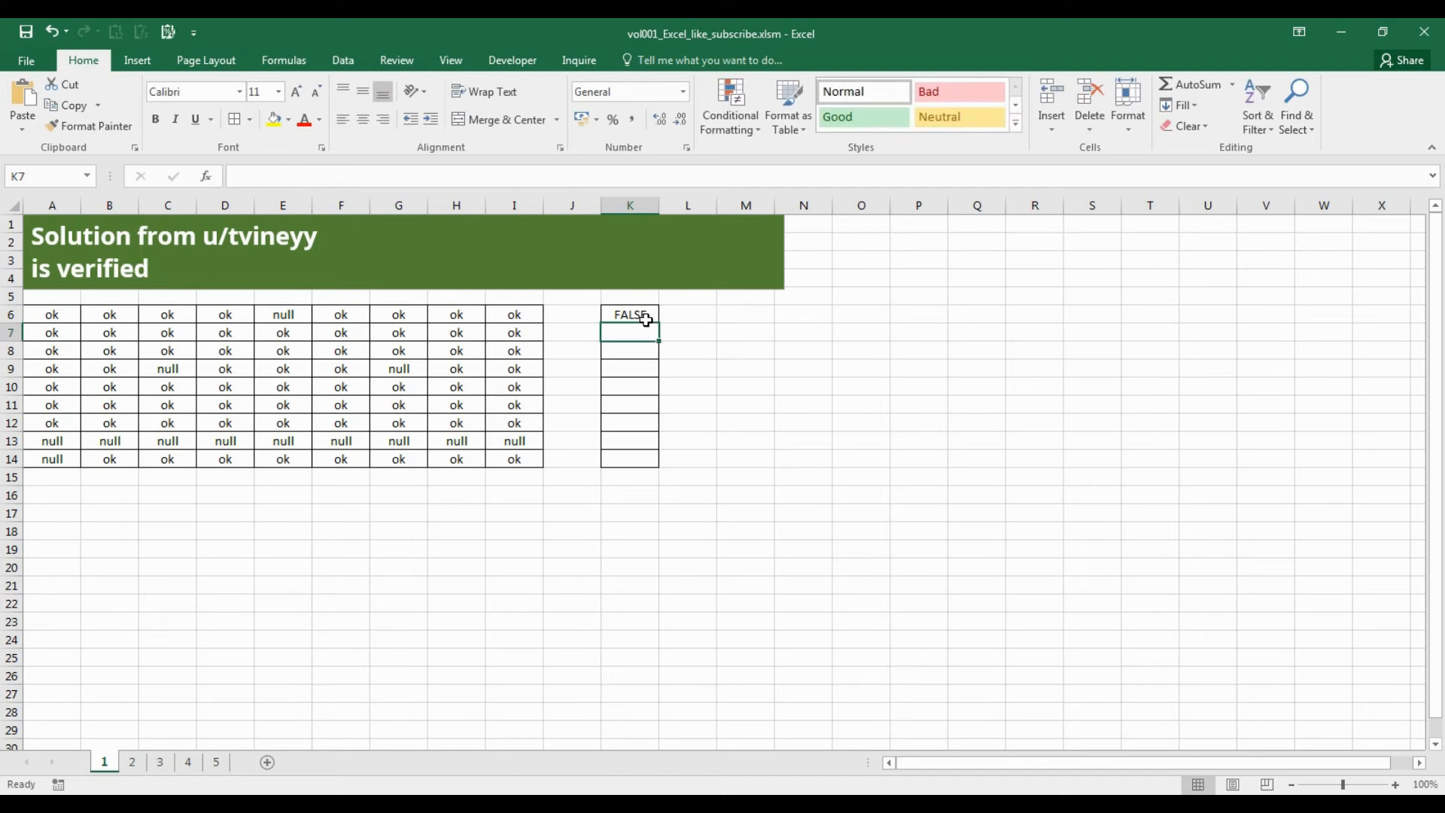
pyautogui.moveTo(662, 322); pyautogui.dragTo(652, 461)
pyautogui.click(651, 321)
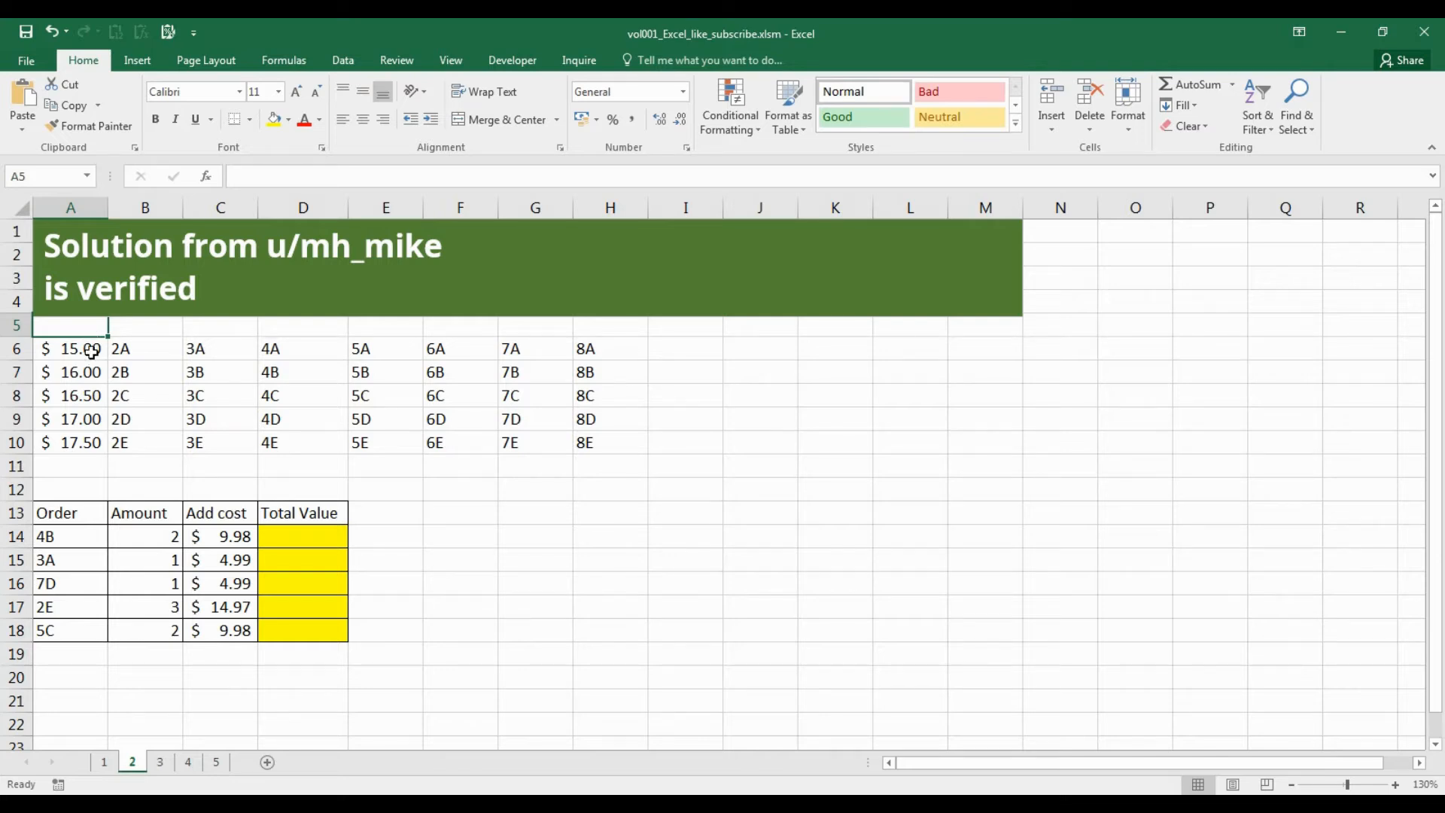
# Examine the price and code grid in A6:H10 and the order table in A13:D18 on sheet 2.
pyautogui.moveTo(91, 351); pyautogui.dragTo(604, 438)
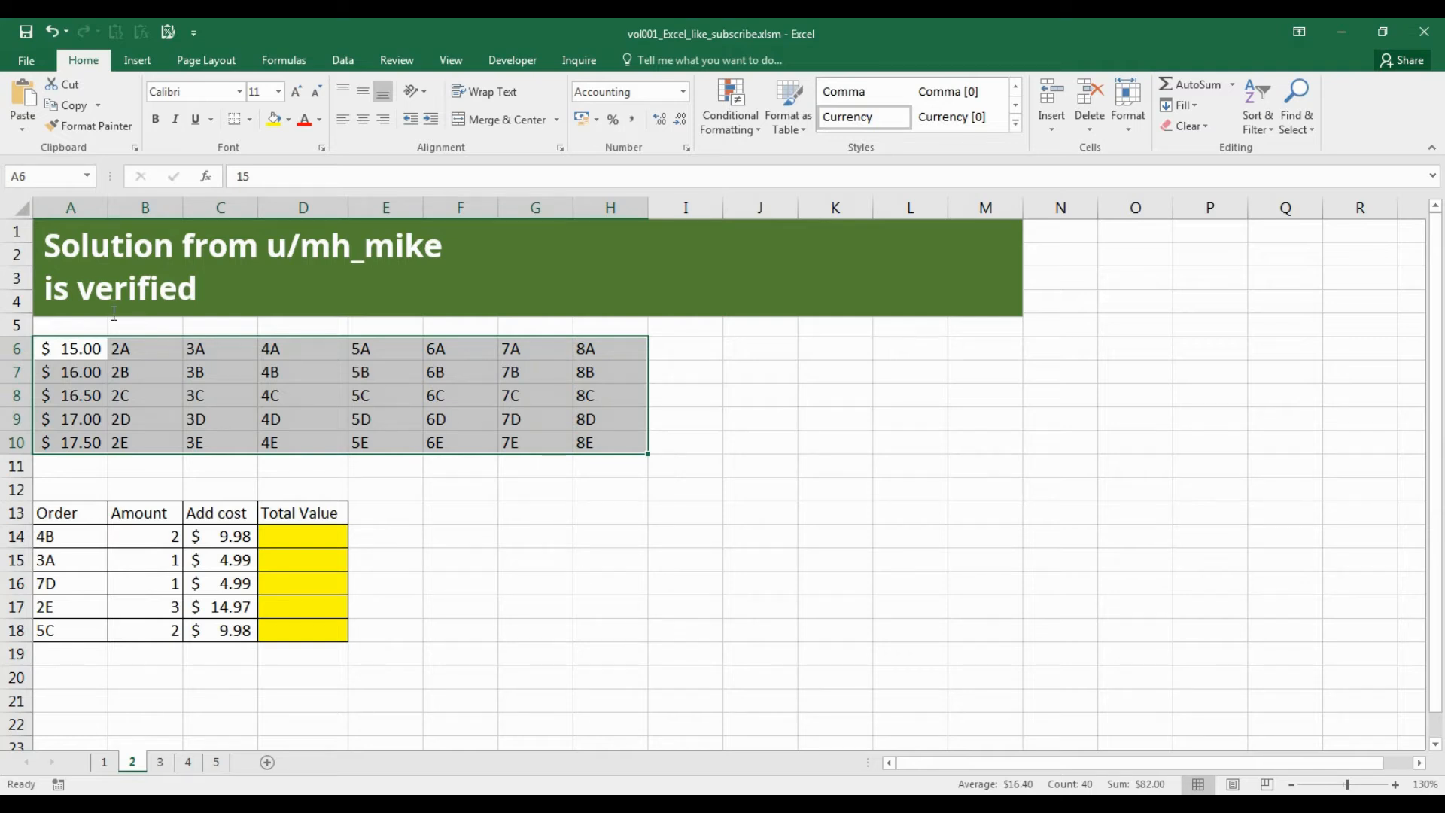
pyautogui.moveTo(53, 352); pyautogui.dragTo(73, 442)
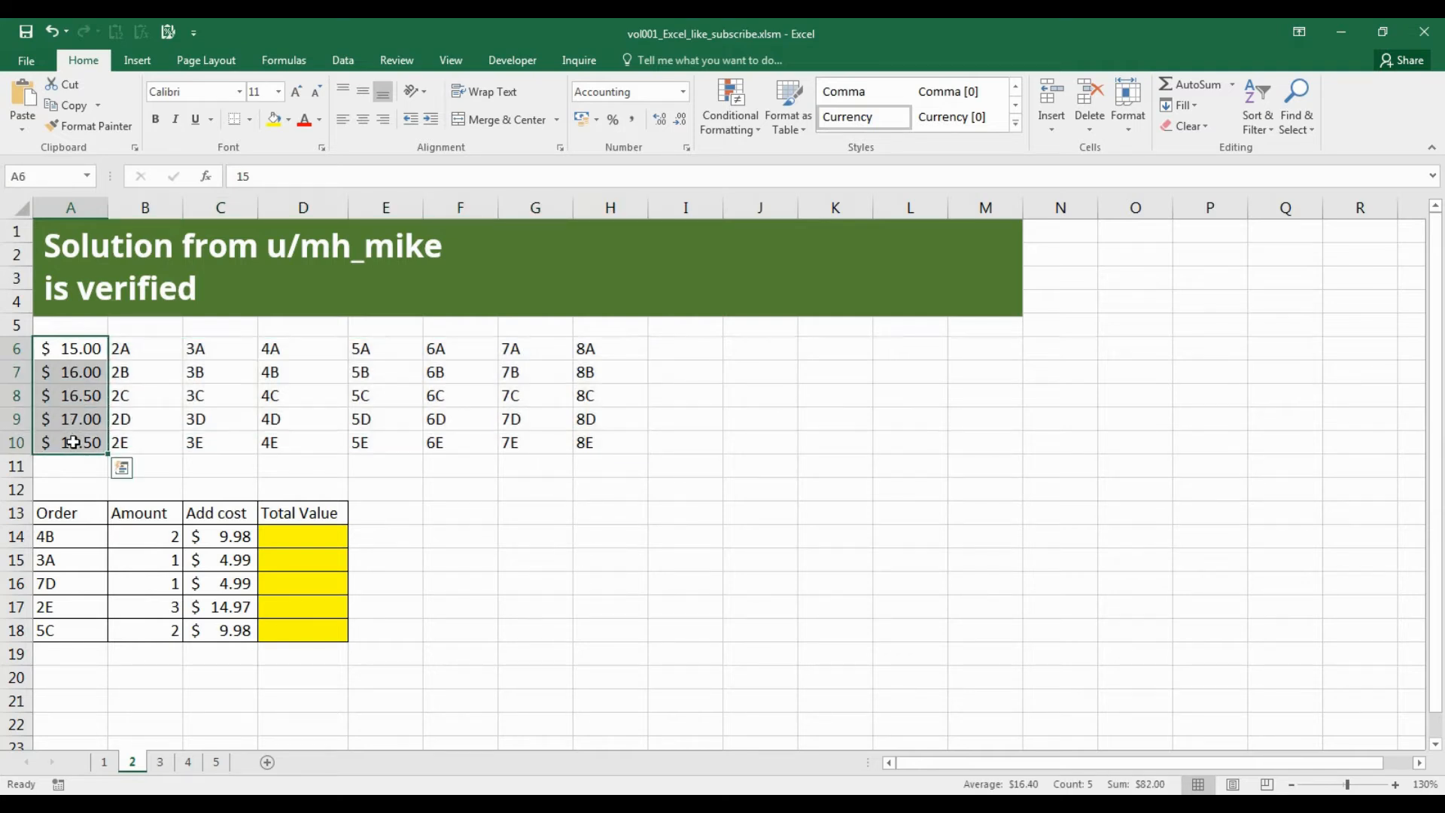
pyautogui.moveTo(173, 346); pyautogui.dragTo(589, 442)
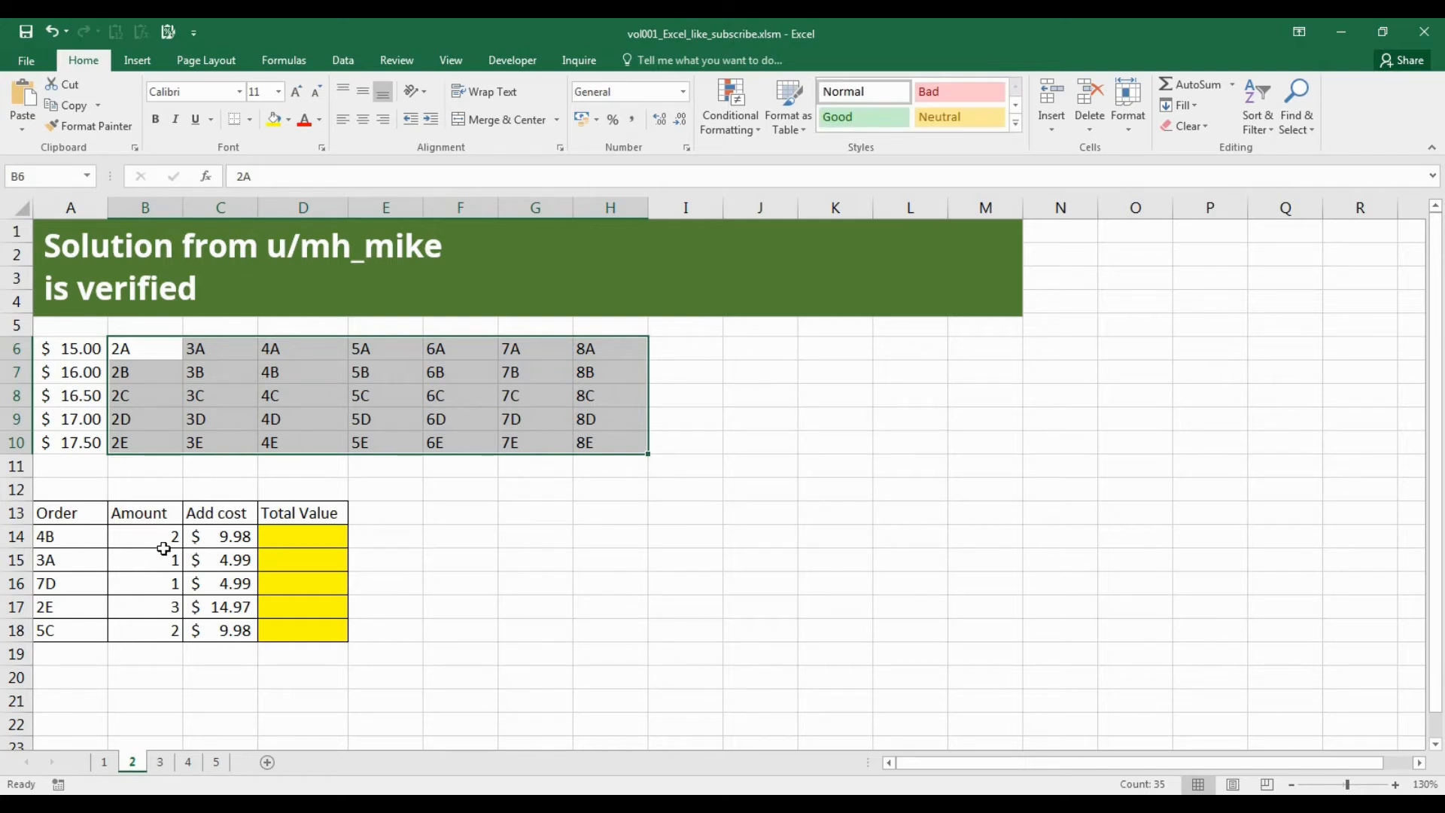
pyautogui.click(97, 543)
pyautogui.moveTo(97, 543); pyautogui.dragTo(85, 624)
pyautogui.moveTo(79, 512); pyautogui.dragTo(302, 638)
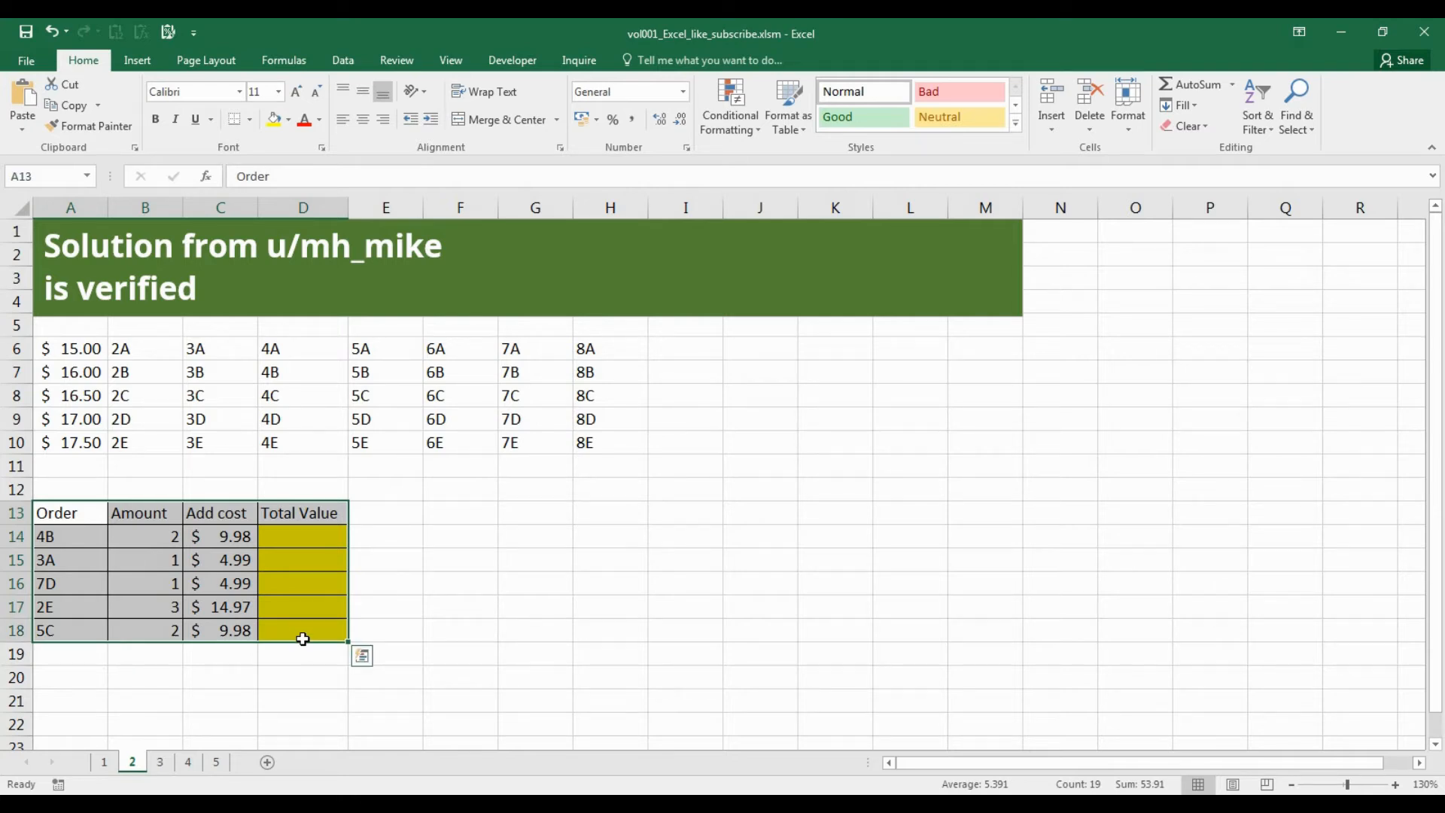
# In D14, begin an INDEX formula over the absolute range $A$6:$A$10 with SUMPRODUCT as its row number.
pyautogui.click(326, 544)
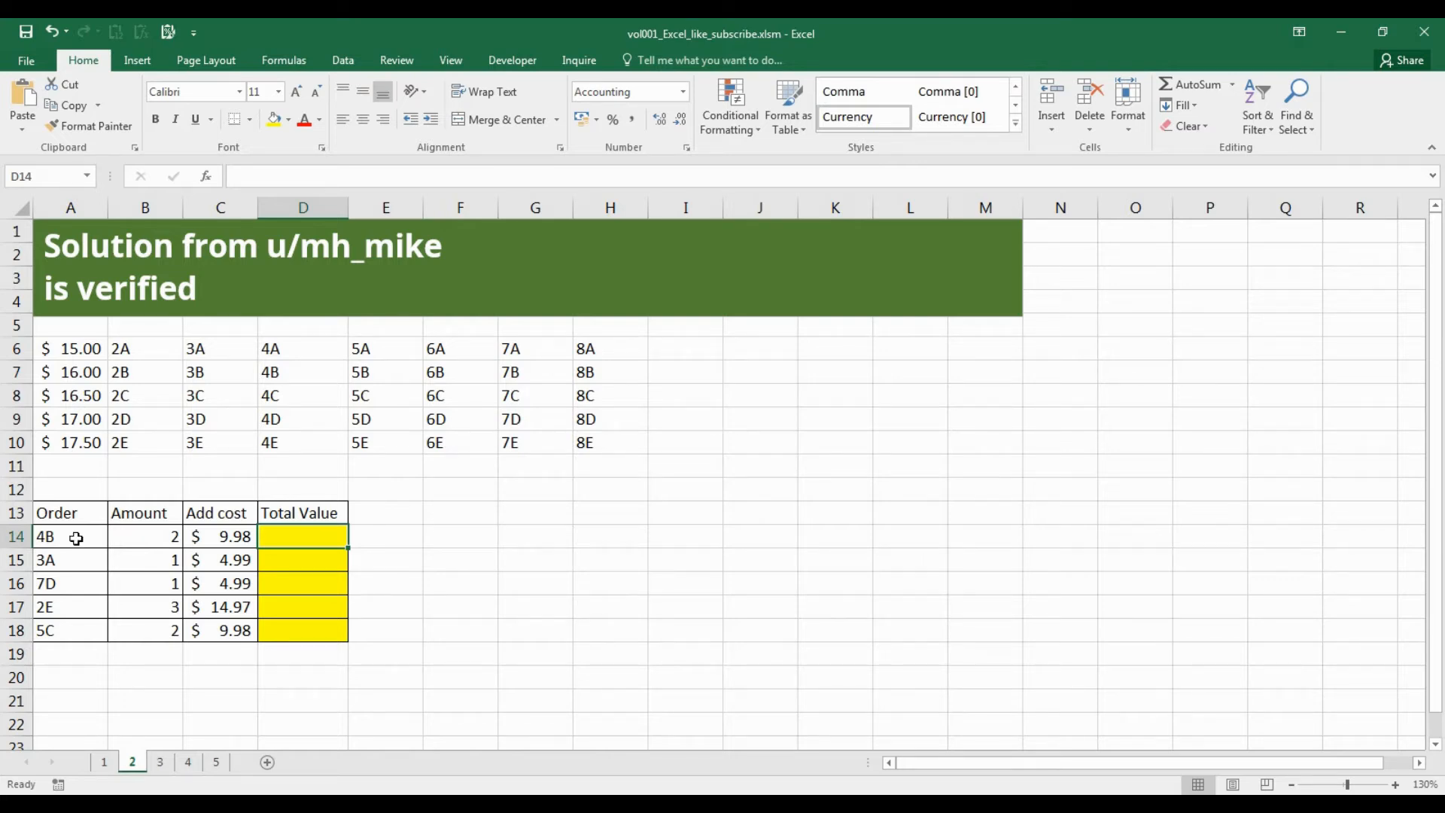
pyautogui.write('=INDEX(')
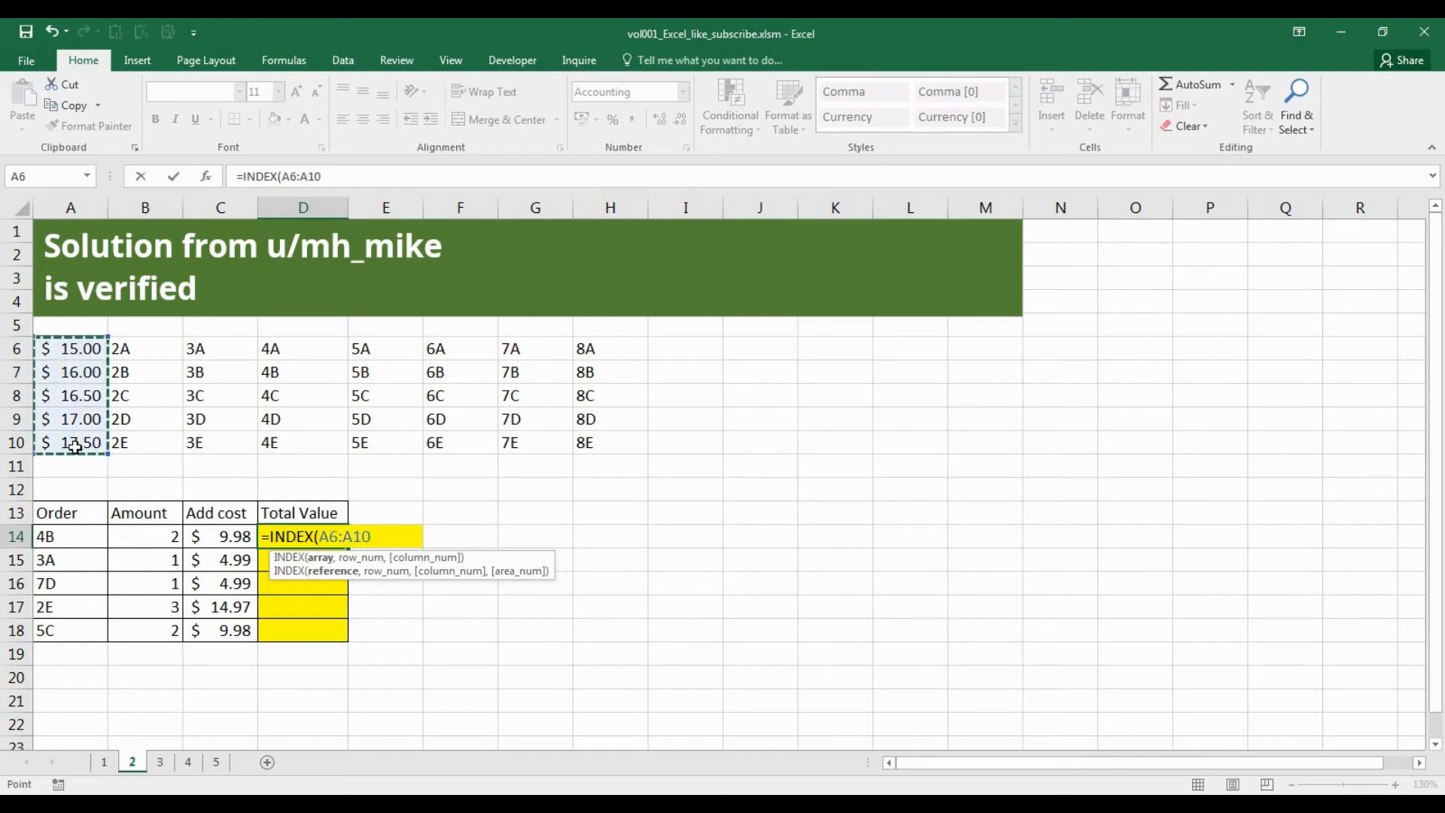
pyautogui.press('F4')
pyautogui.write(',')
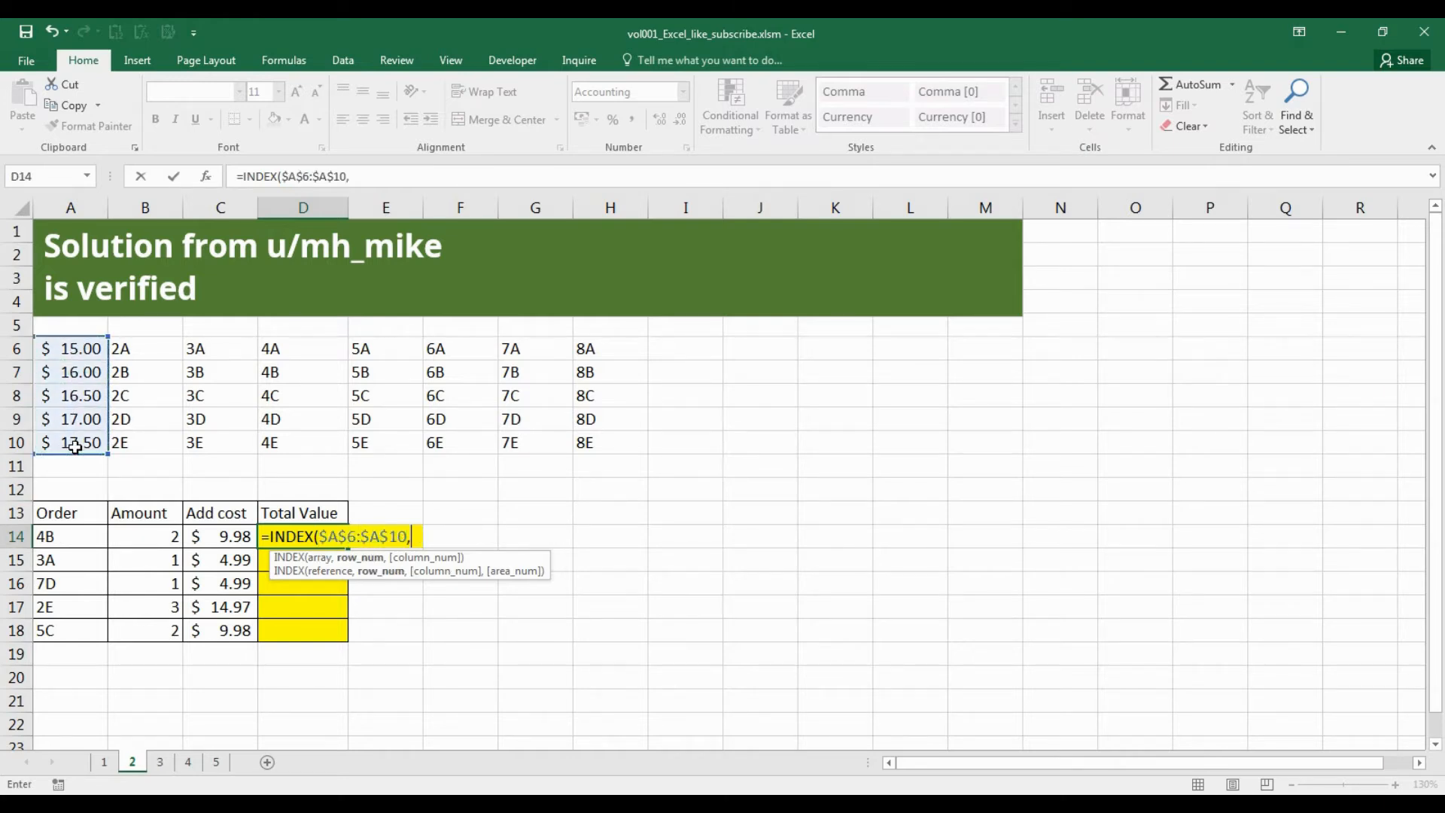
pyautogui.write('sump')
pyautogui.press('Tab')
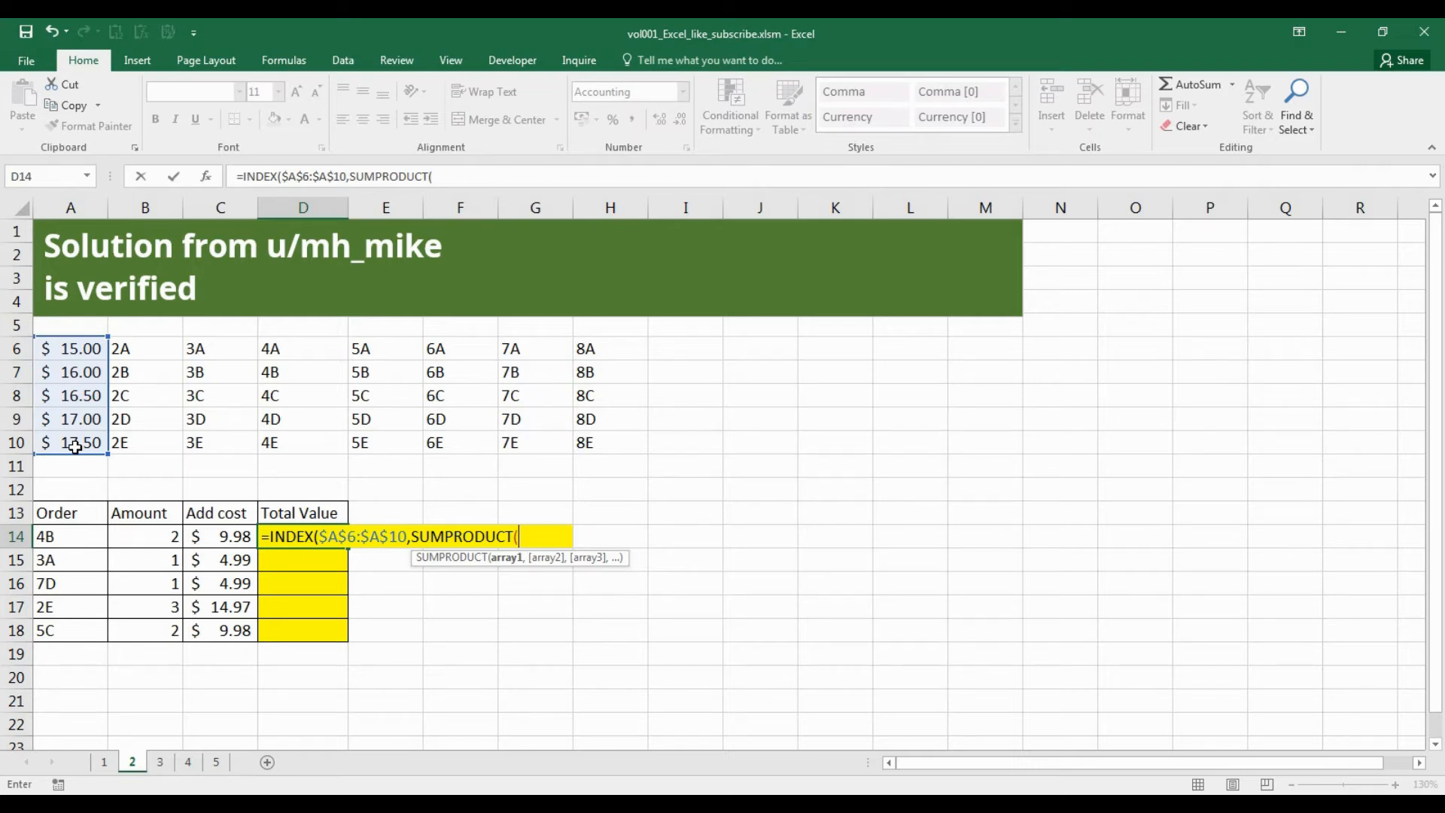
# Add the SUMPRODUCT condition that compares the absolute code range $B$6:$H$10 with the order in A14.
pyautogui.write('((')
pyautogui.moveTo(160, 348); pyautogui.dragTo(614, 453)
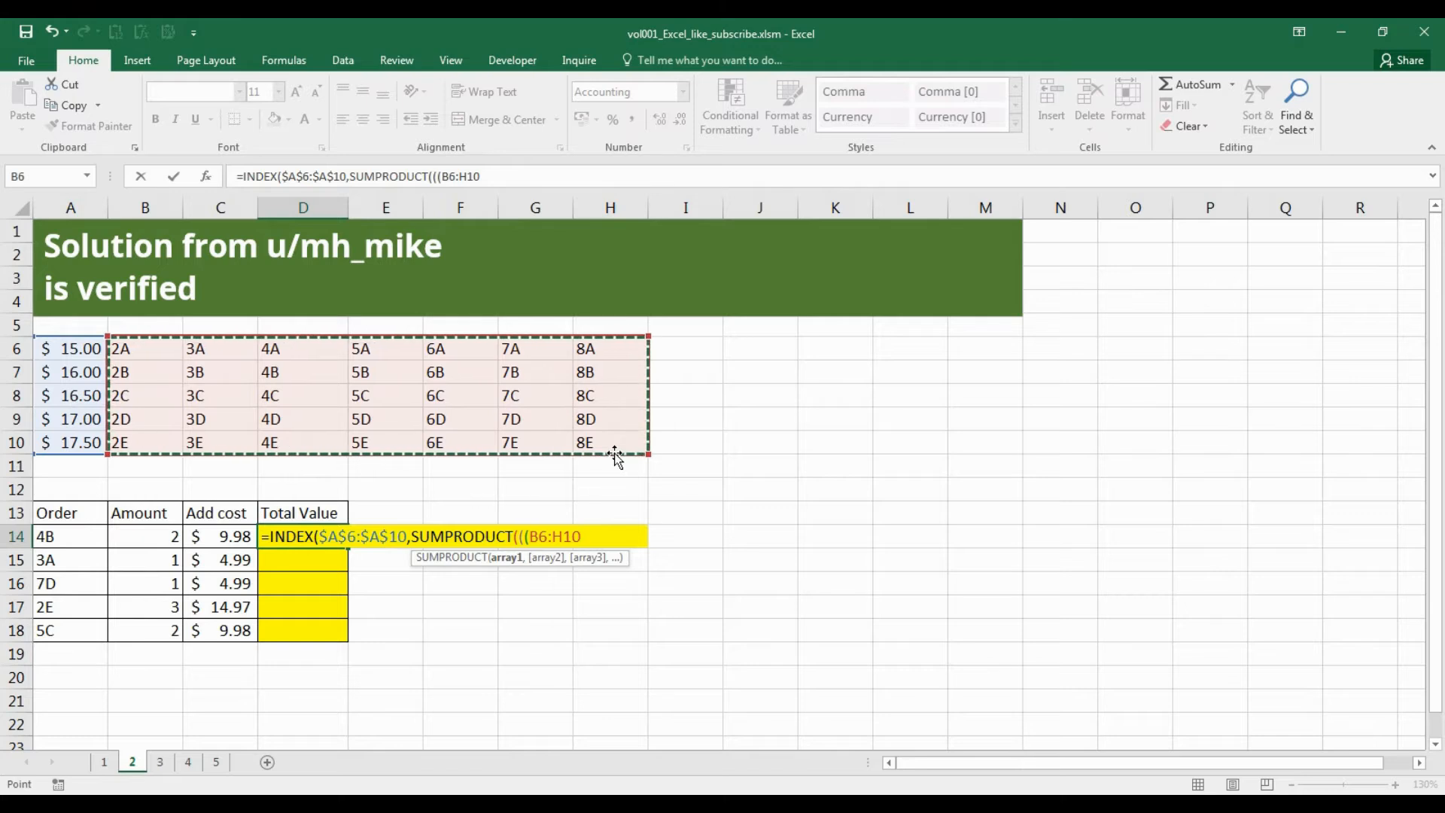
pyautogui.write(')')
pyautogui.press('BackSpace')
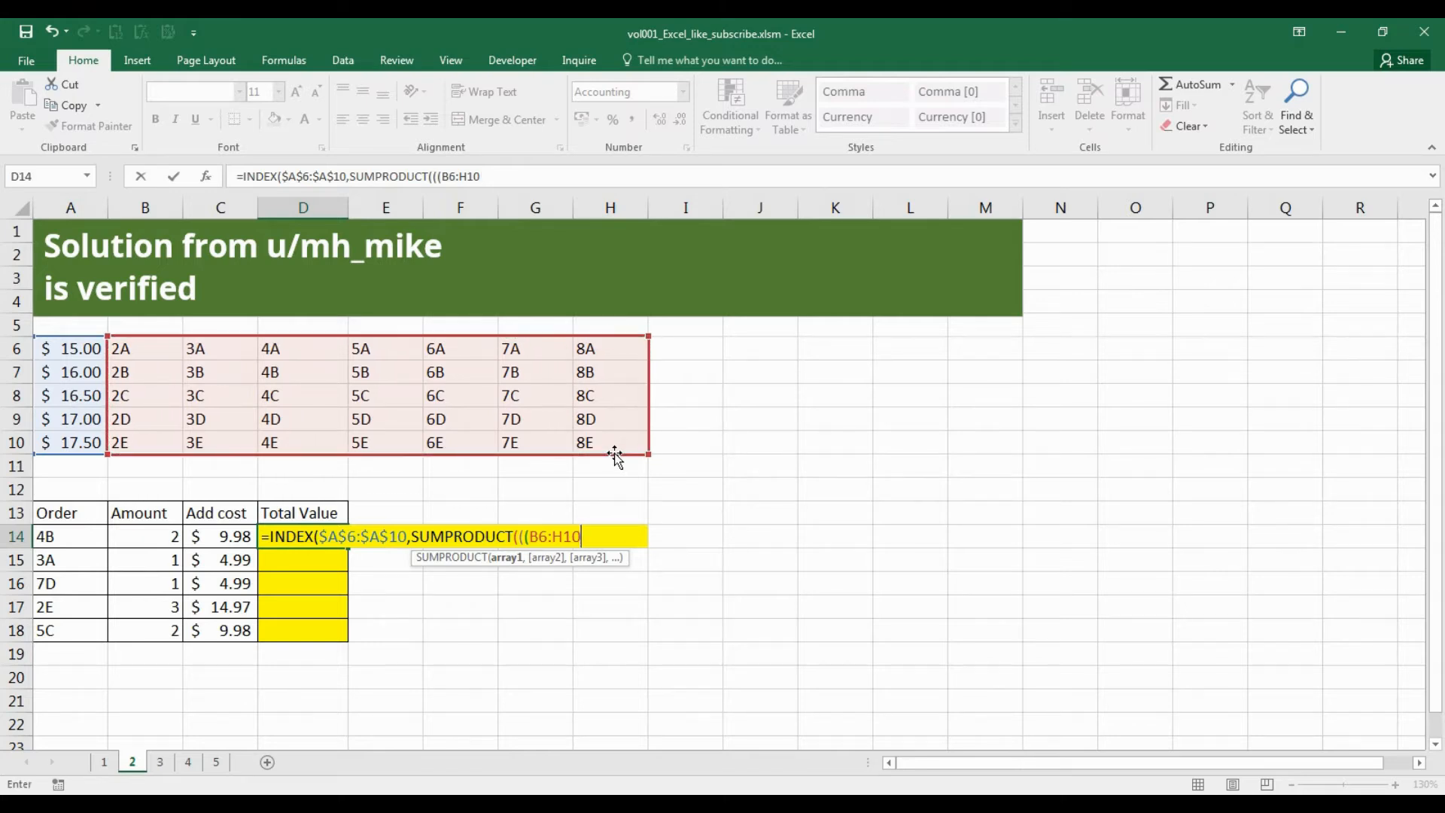
pyautogui.moveTo(539, 537); pyautogui.dragTo(569, 538)
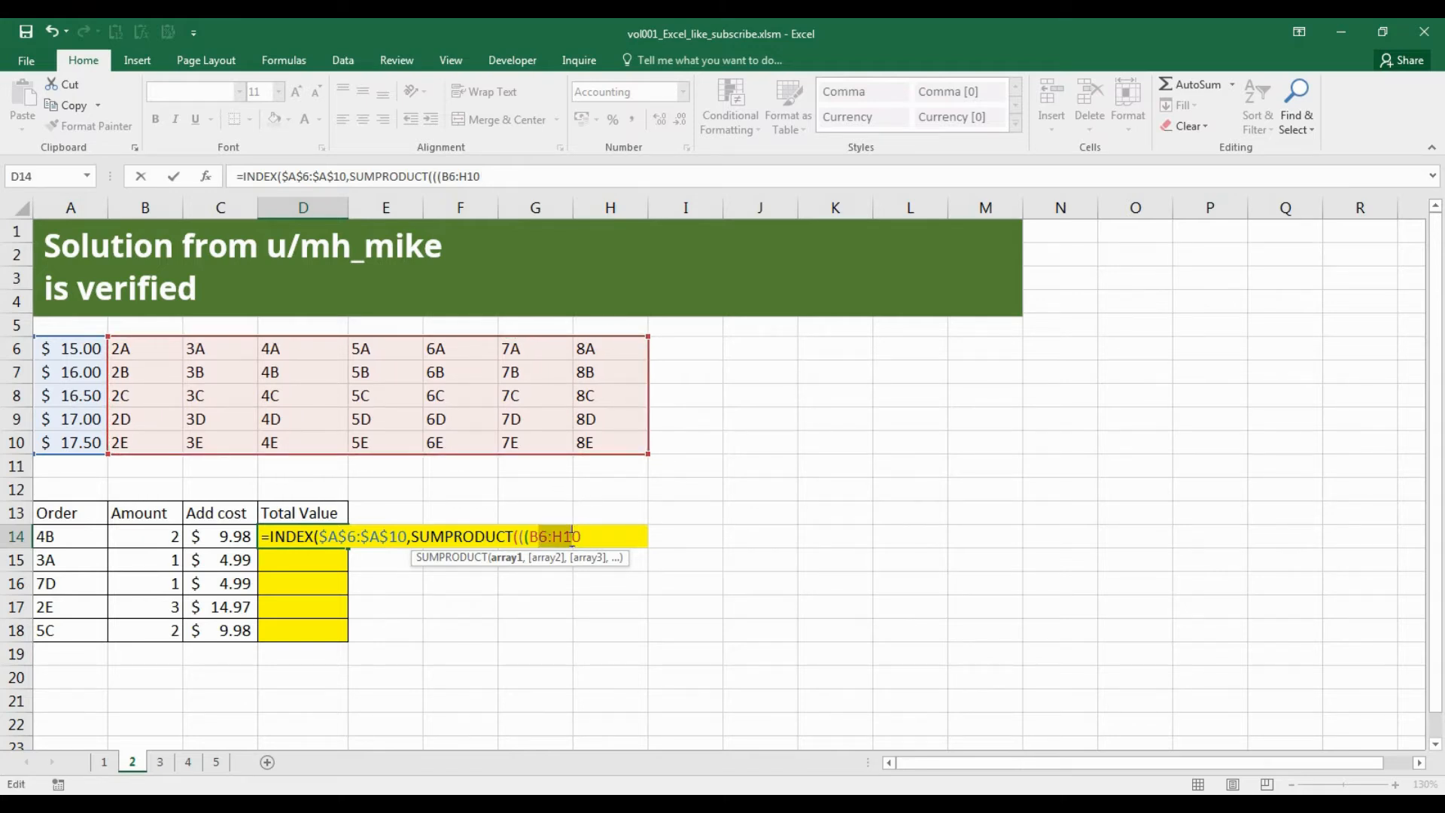
pyautogui.press('F4')
pyautogui.write(')=')
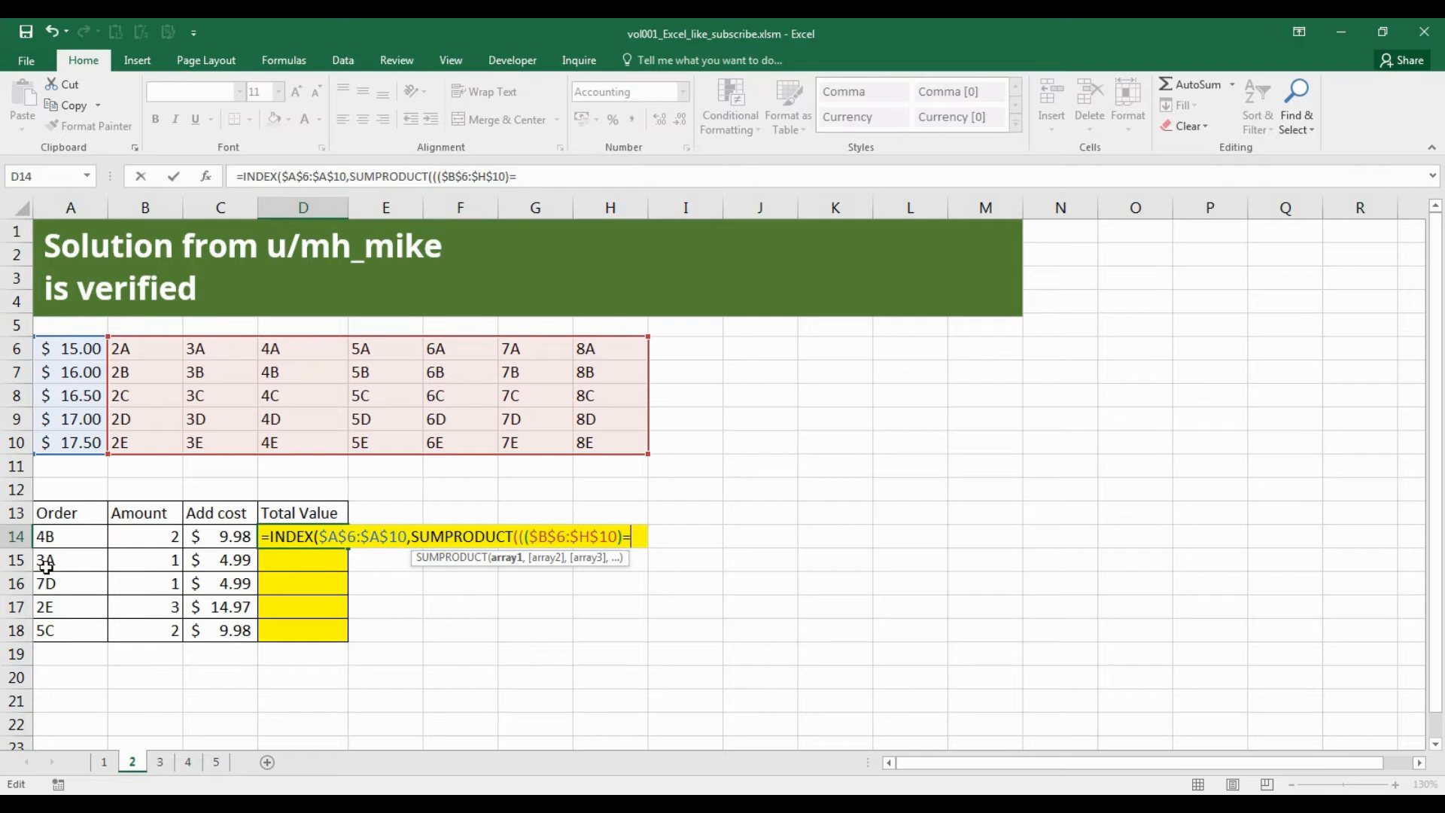
pyautogui.click(49, 538)
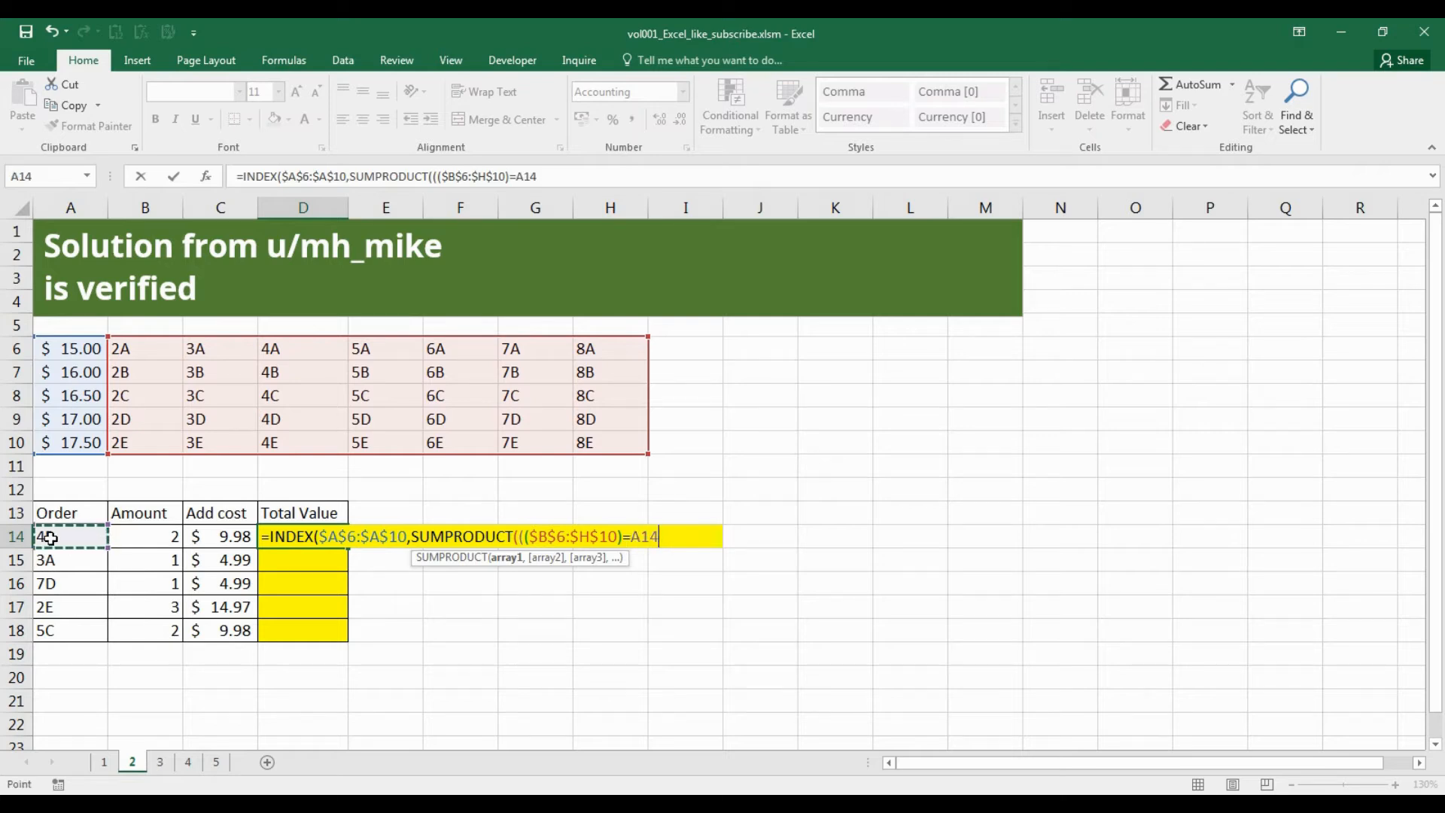
pyautogui.write(')')
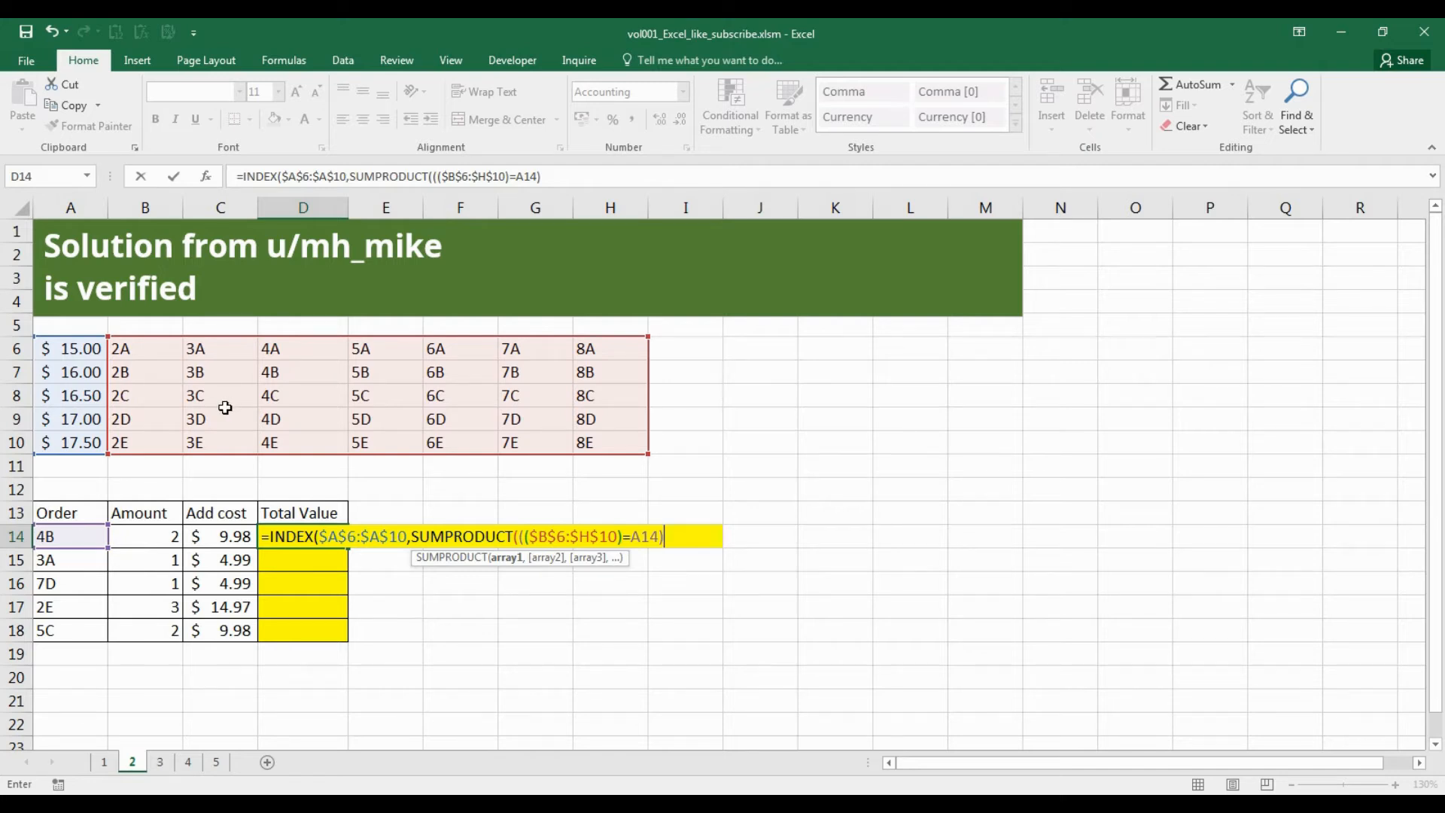
# Multiply the condition by ROW($A$6:$A$10) and close the SUMPRODUCT.
pyautogui.write('*row(')
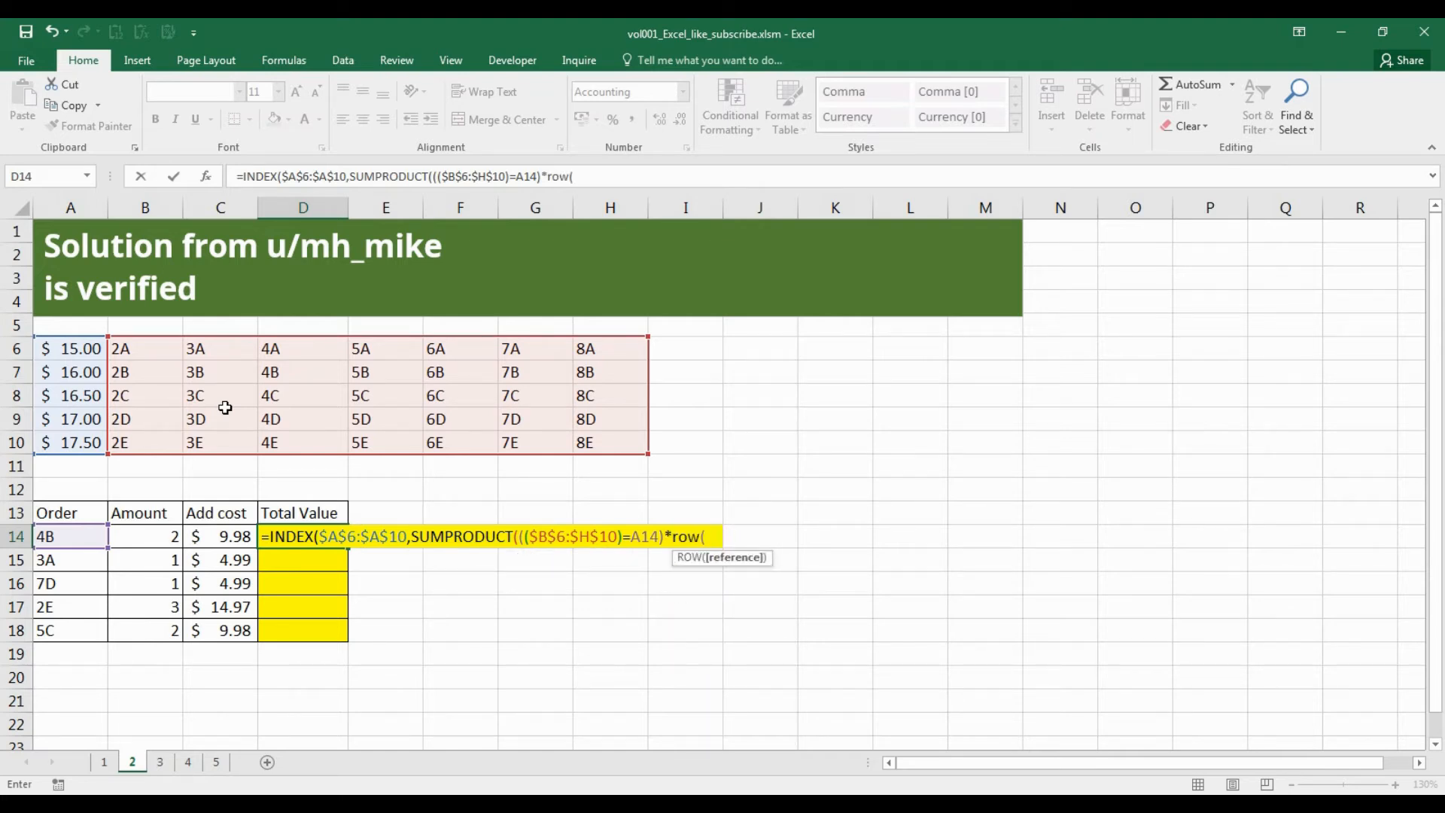
pyautogui.moveTo(88, 352); pyautogui.dragTo(91, 441)
pyautogui.press('F4')
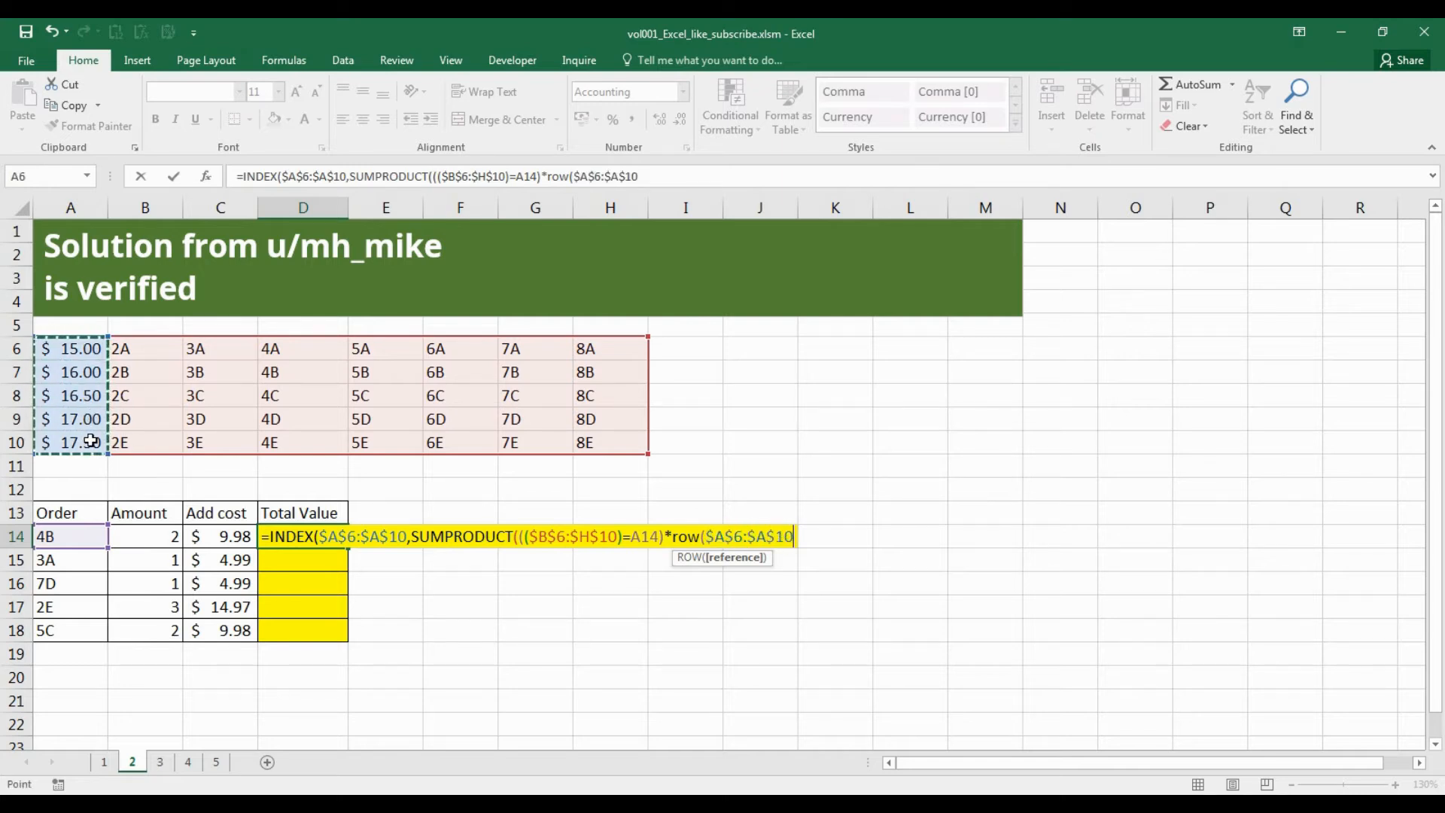
pyautogui.write(')')
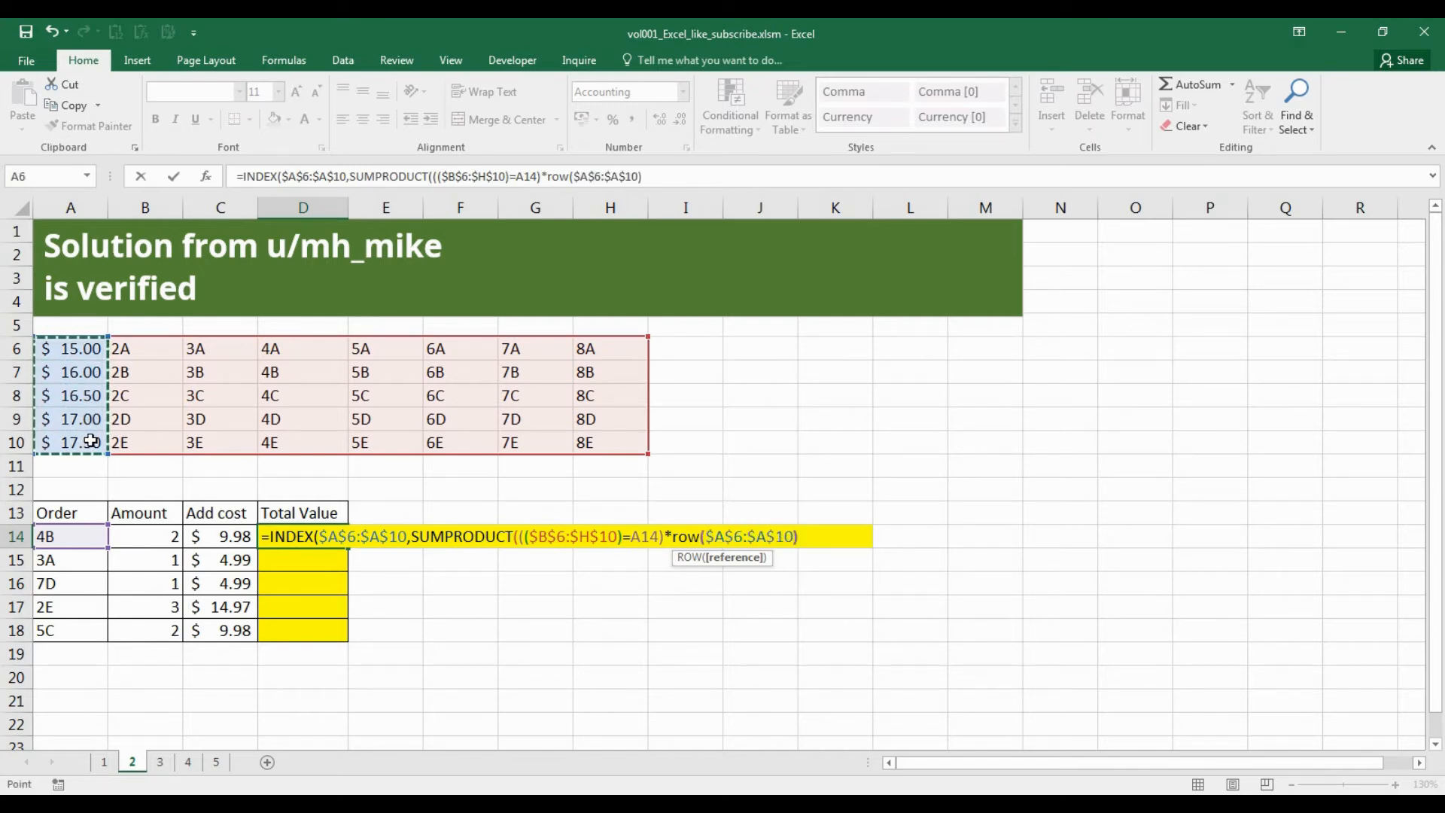
pyautogui.write(')')
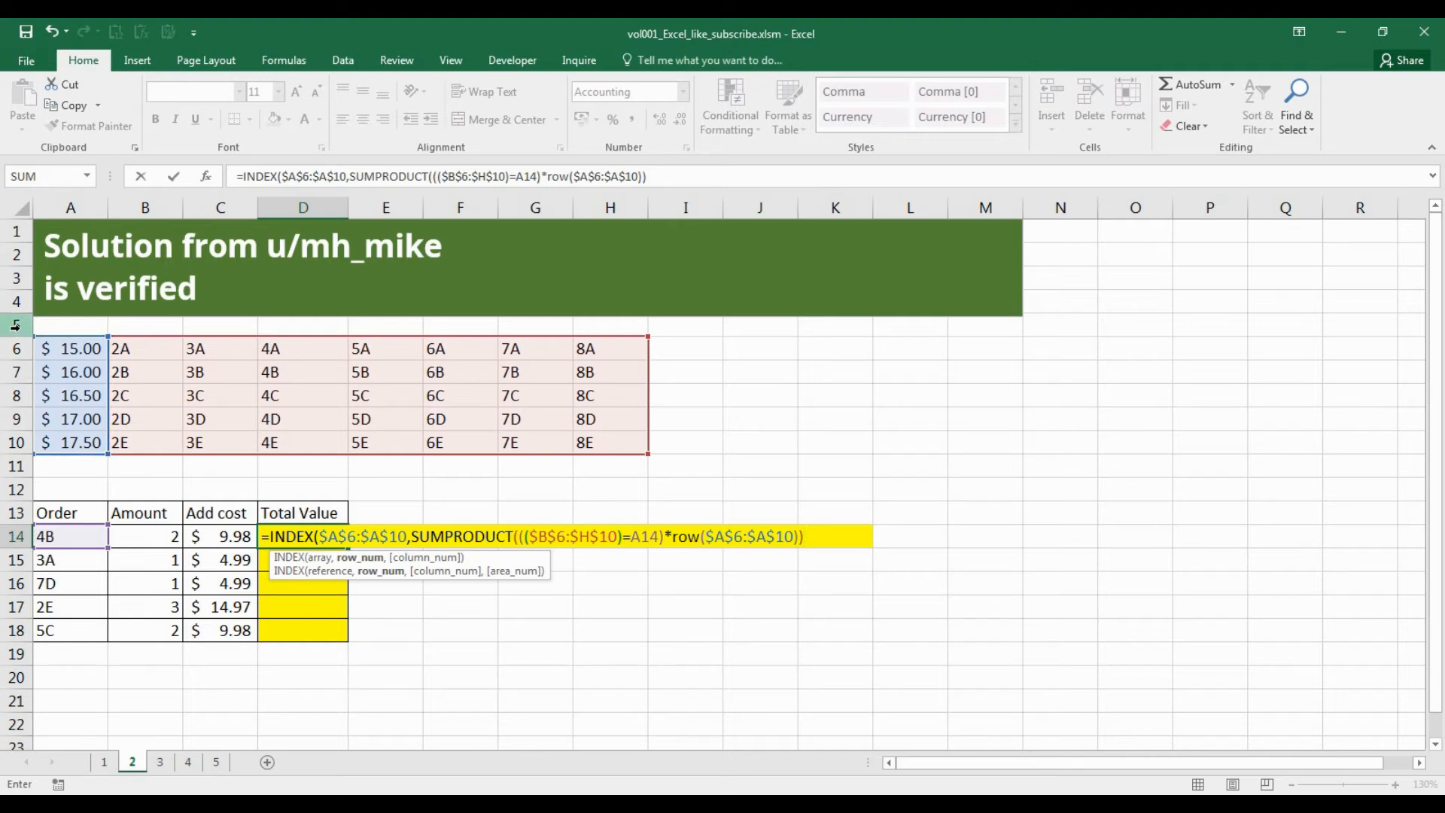
# Subtract 5 from the row number, finish the INDEX formula in D14 and fill it down through D18.
pyautogui.write('-5)')
pyautogui.press('Return')
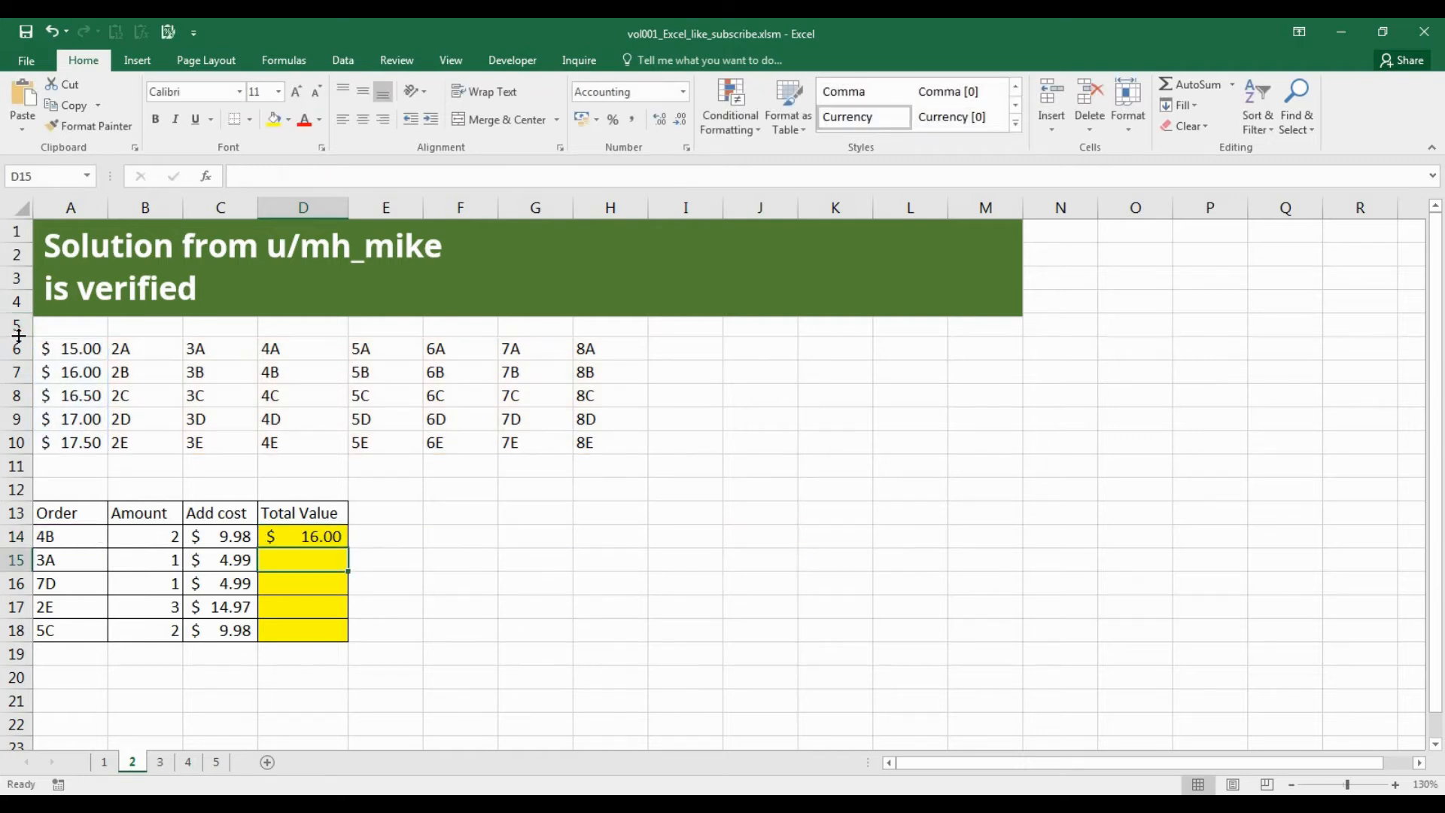
pyautogui.click(311, 536)
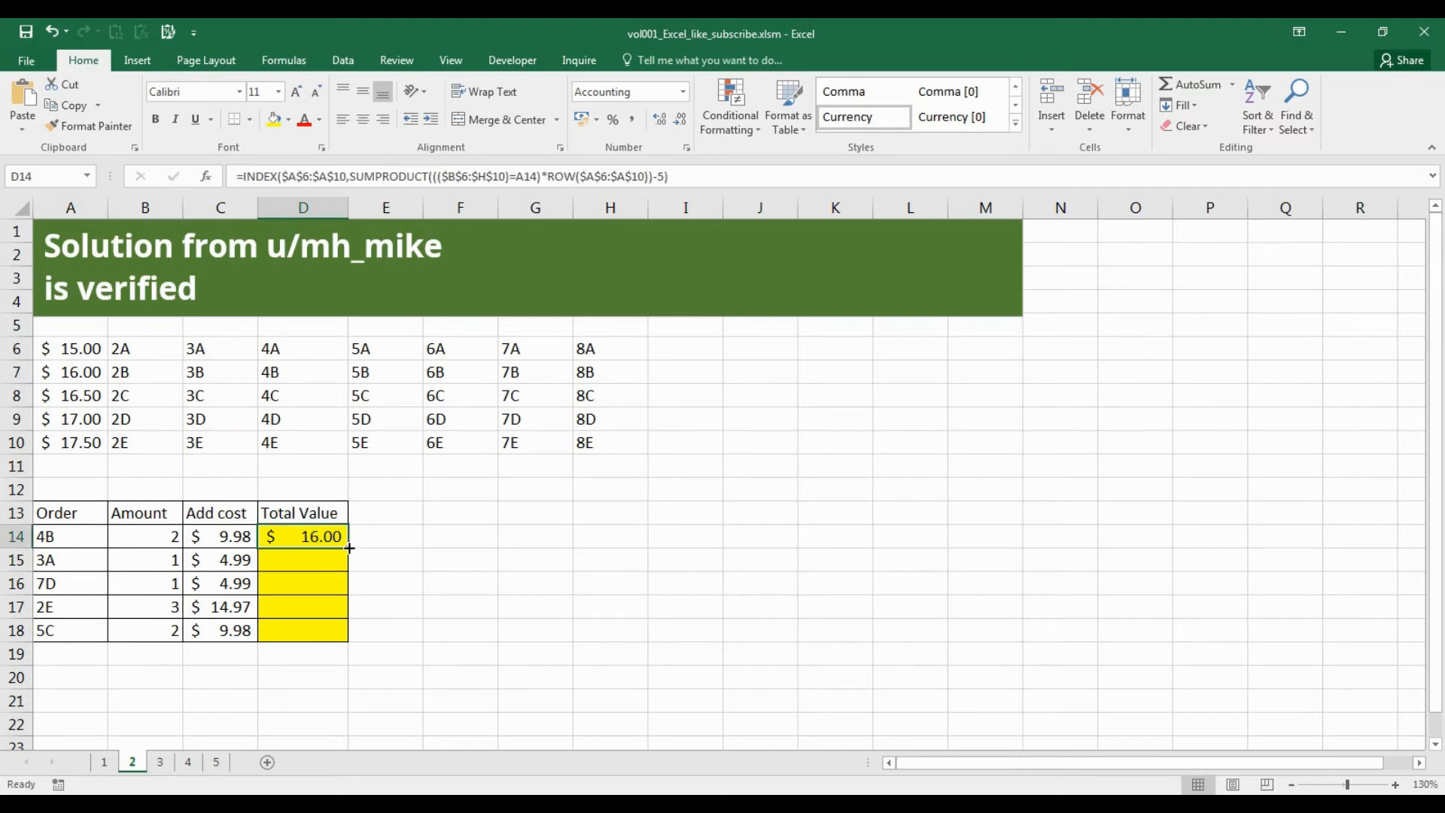
pyautogui.moveTo(347, 550); pyautogui.dragTo(332, 645)
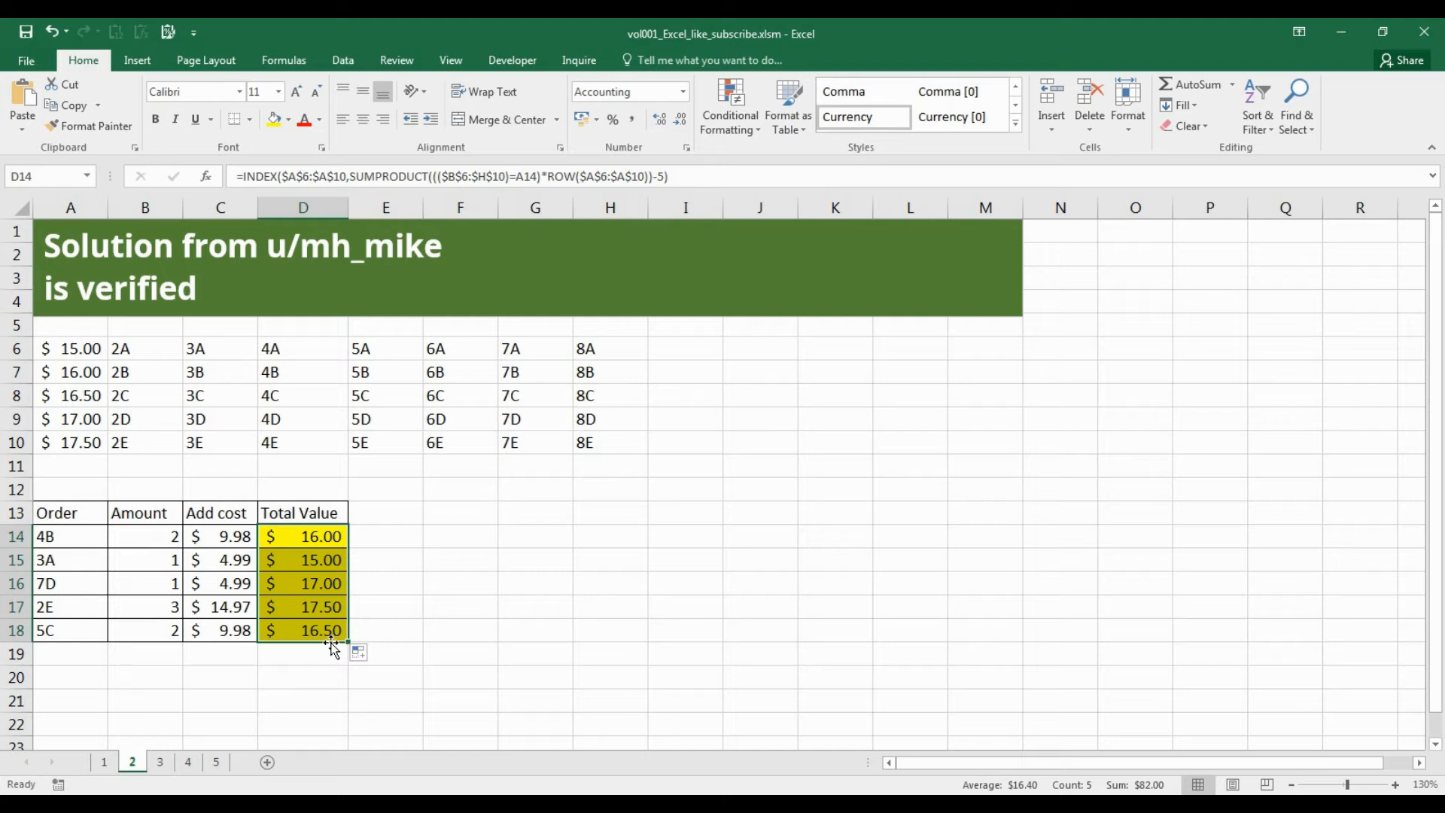
# Extend the D14 formula with *B14+C14 to include amount and added cost, and refill it down through D18.
pyautogui.click(337, 534)
pyautogui.press('F2')
pyautogui.write('*')
pyautogui.click(153, 538)
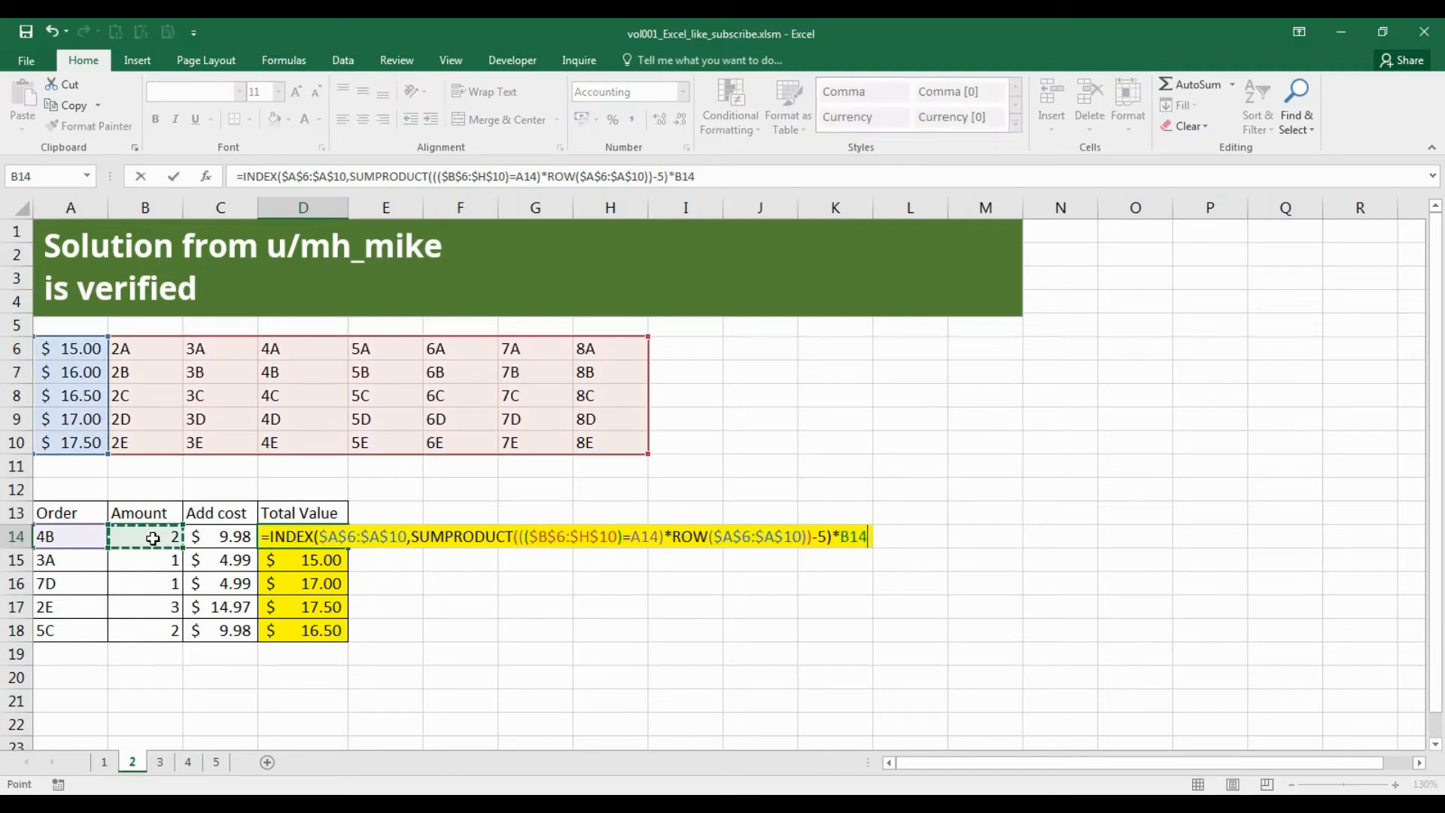
pyautogui.write('+')
pyautogui.click(202, 539)
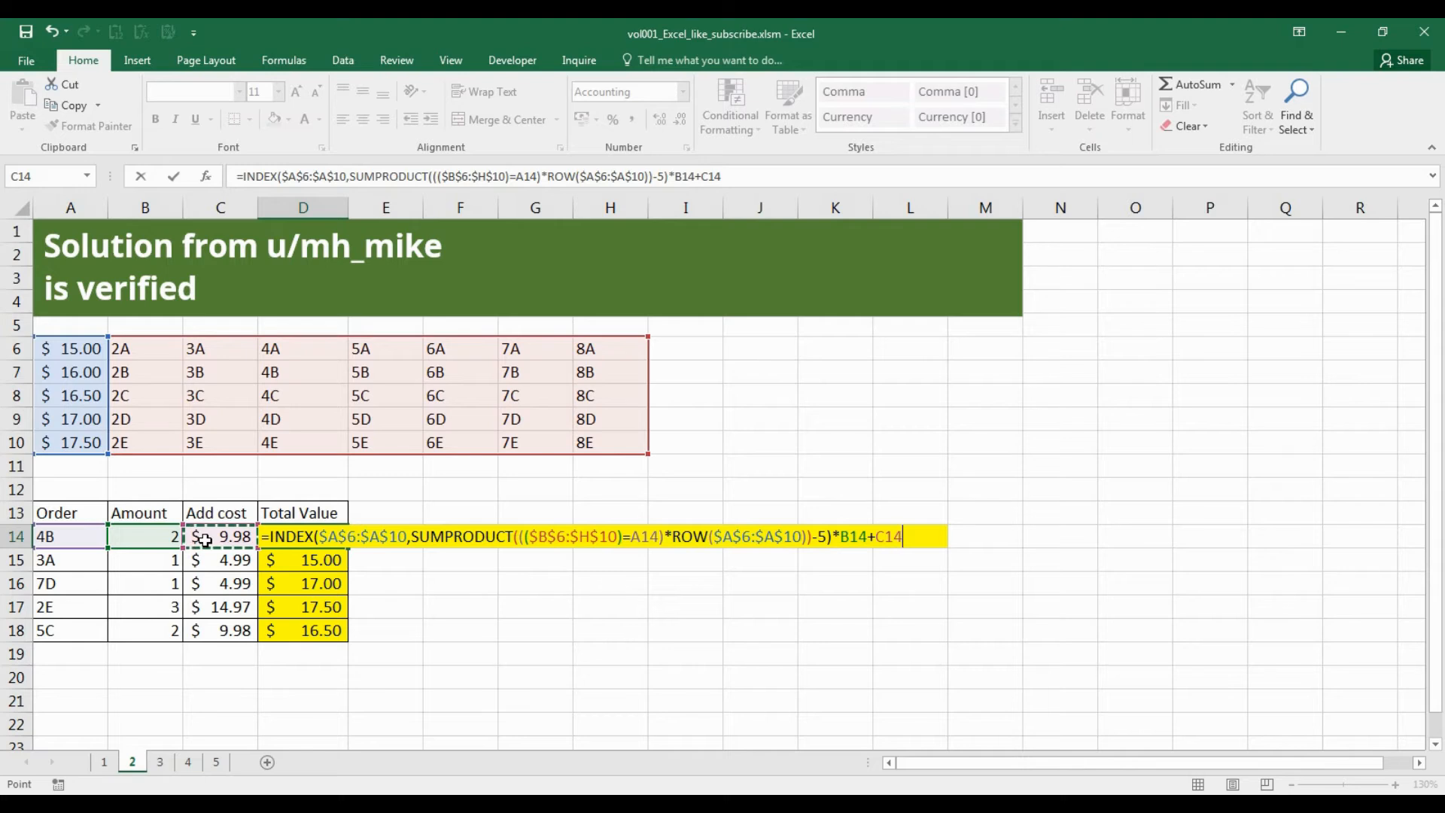
pyautogui.press('Return')
pyautogui.click(334, 537)
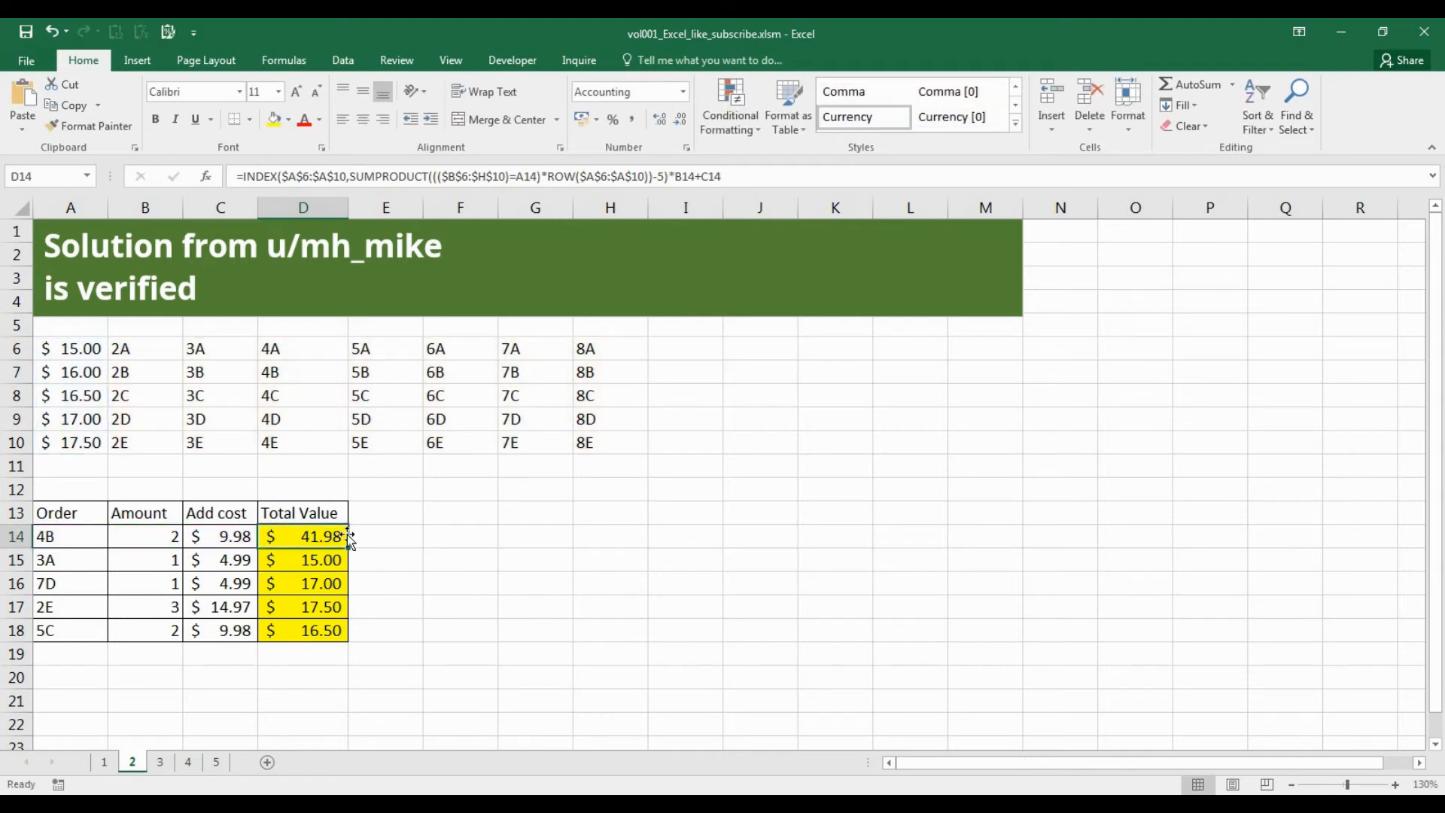
pyautogui.moveTo(347, 548); pyautogui.dragTo(349, 636)
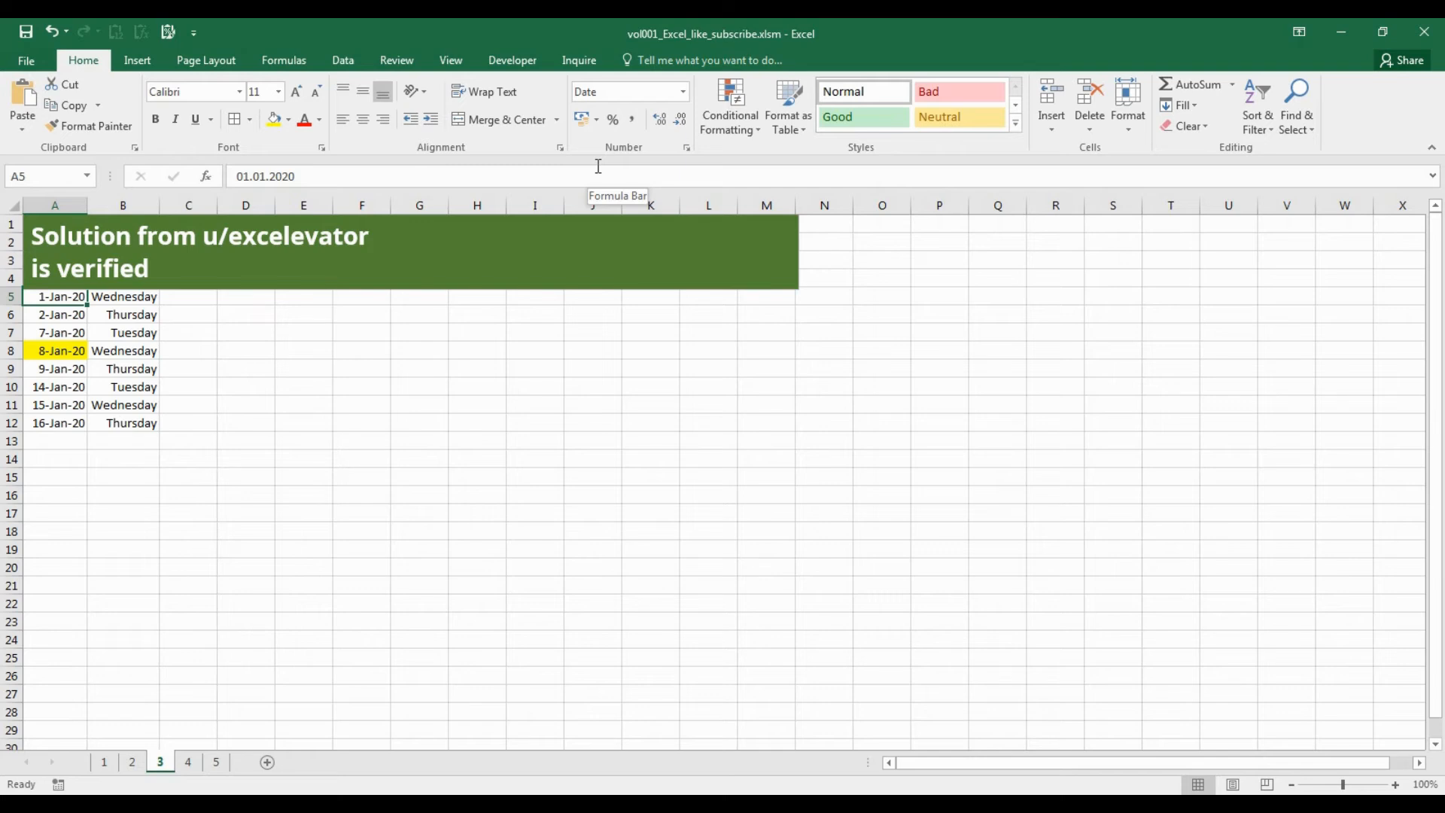
# Enter =A5+7 in A8 so the date falls one week after the first date.
pyautogui.press('Down')
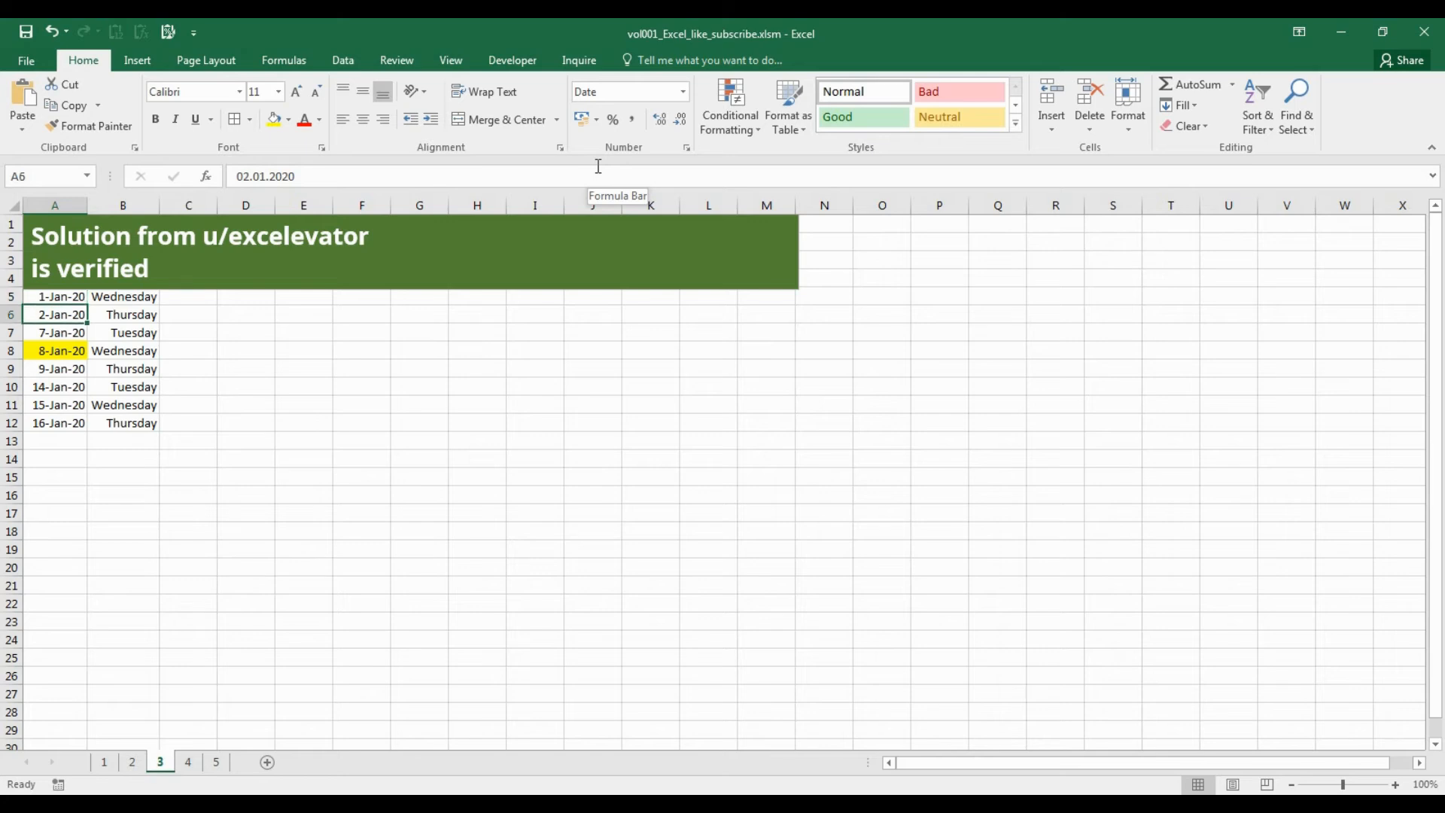
pyautogui.press('Down')
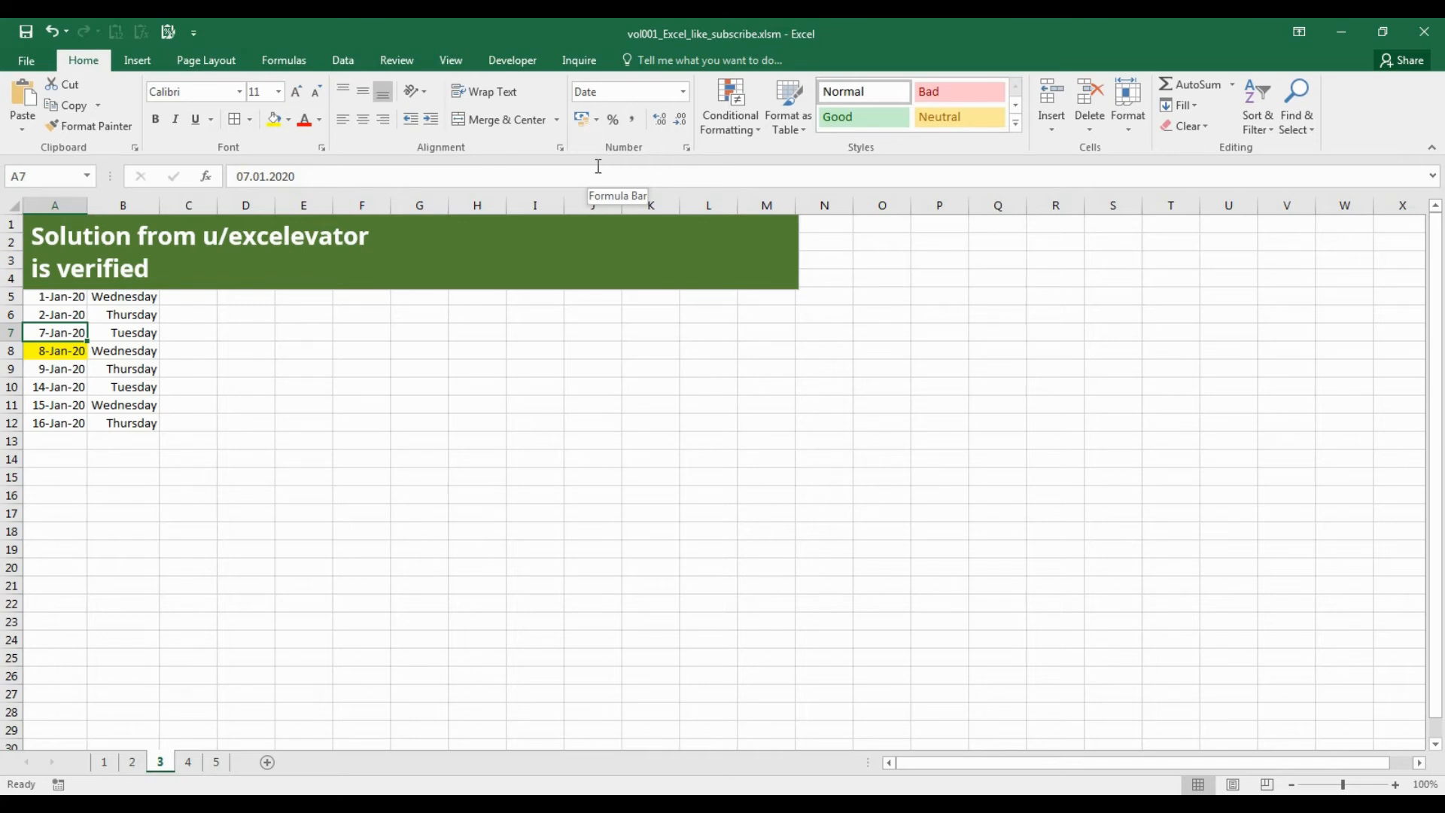
pyautogui.press('Down')
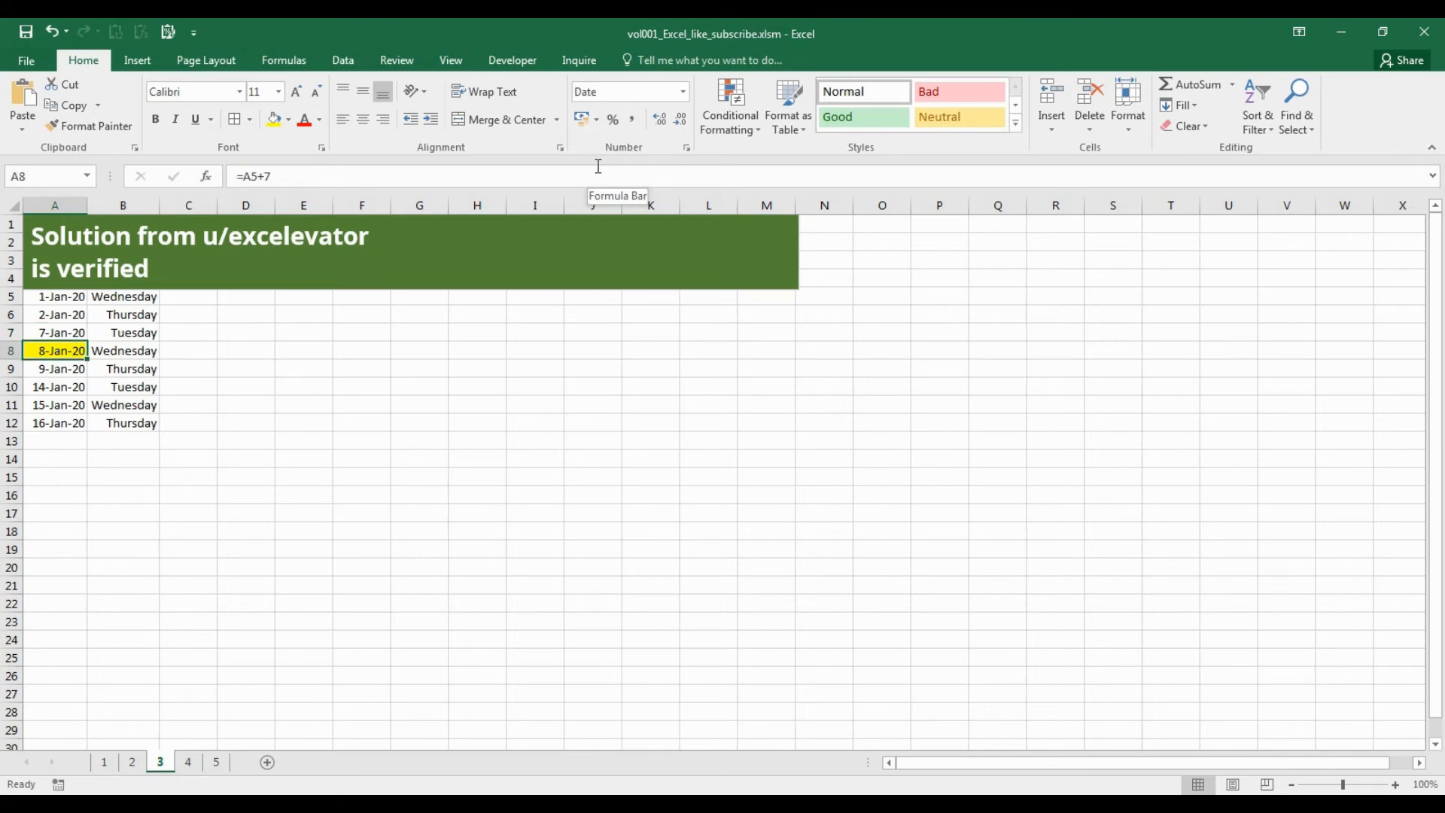
pyautogui.write('=')
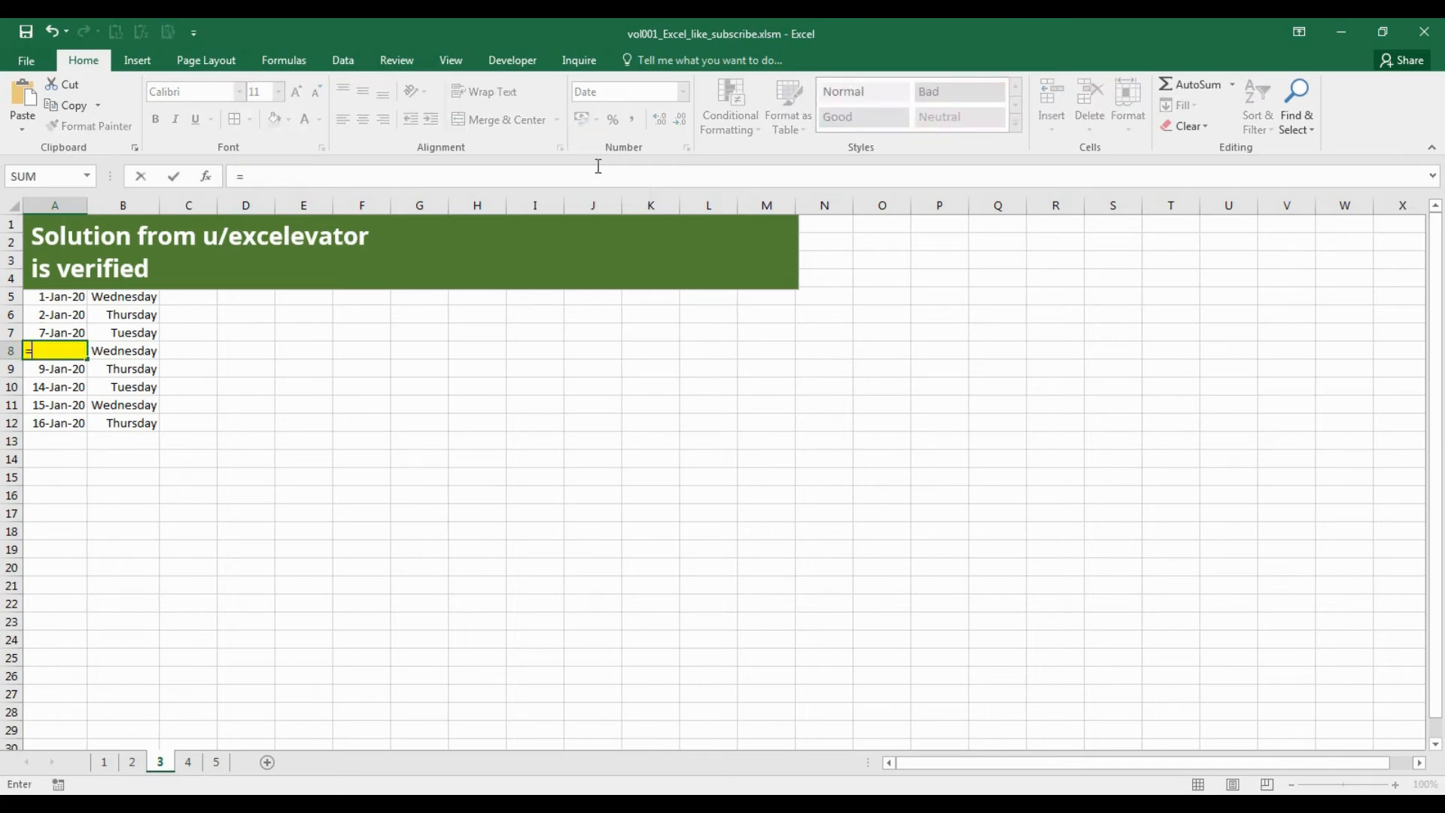
pyautogui.click(64, 298)
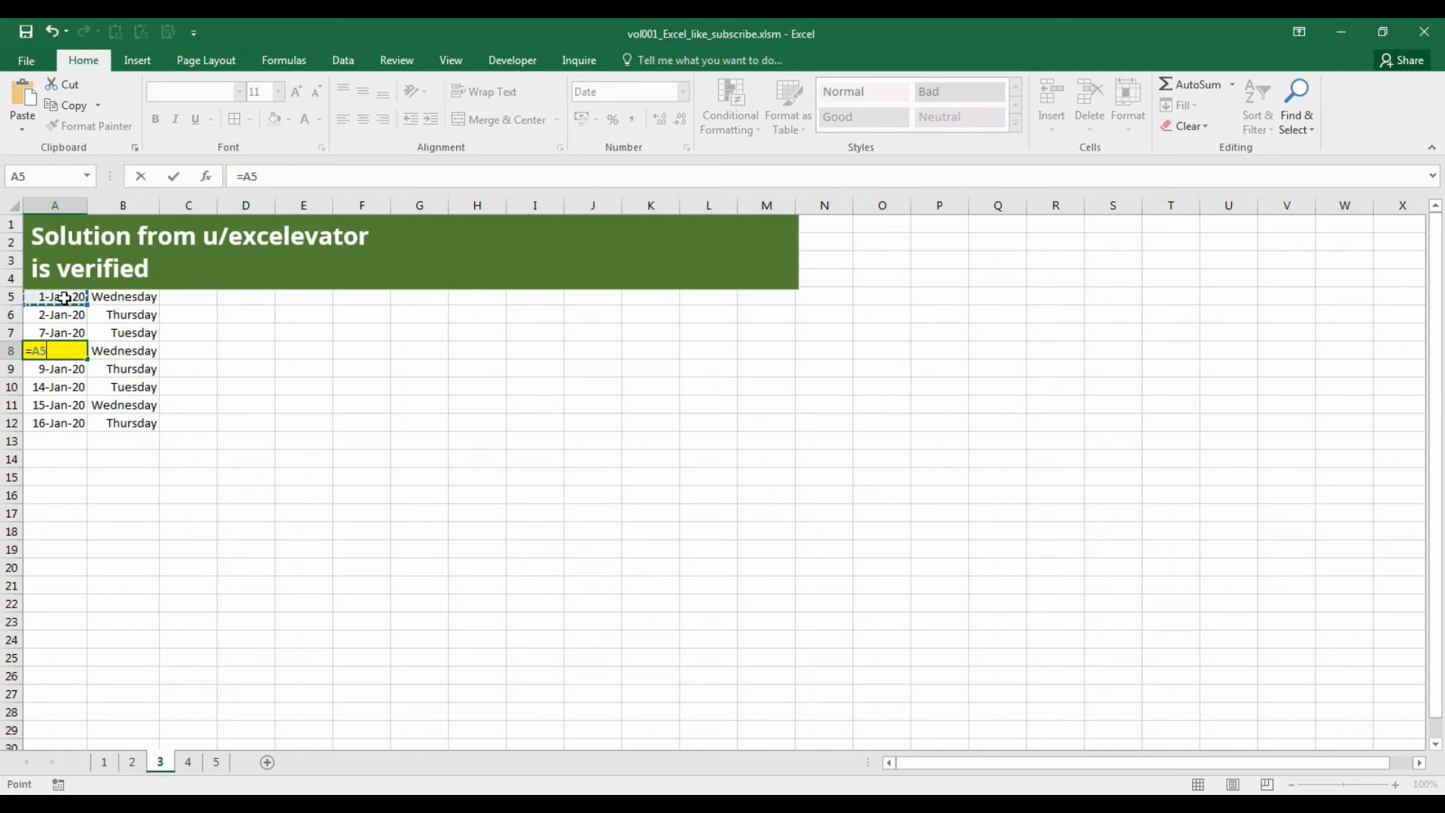
pyautogui.write('+7')
pyautogui.press('Return')
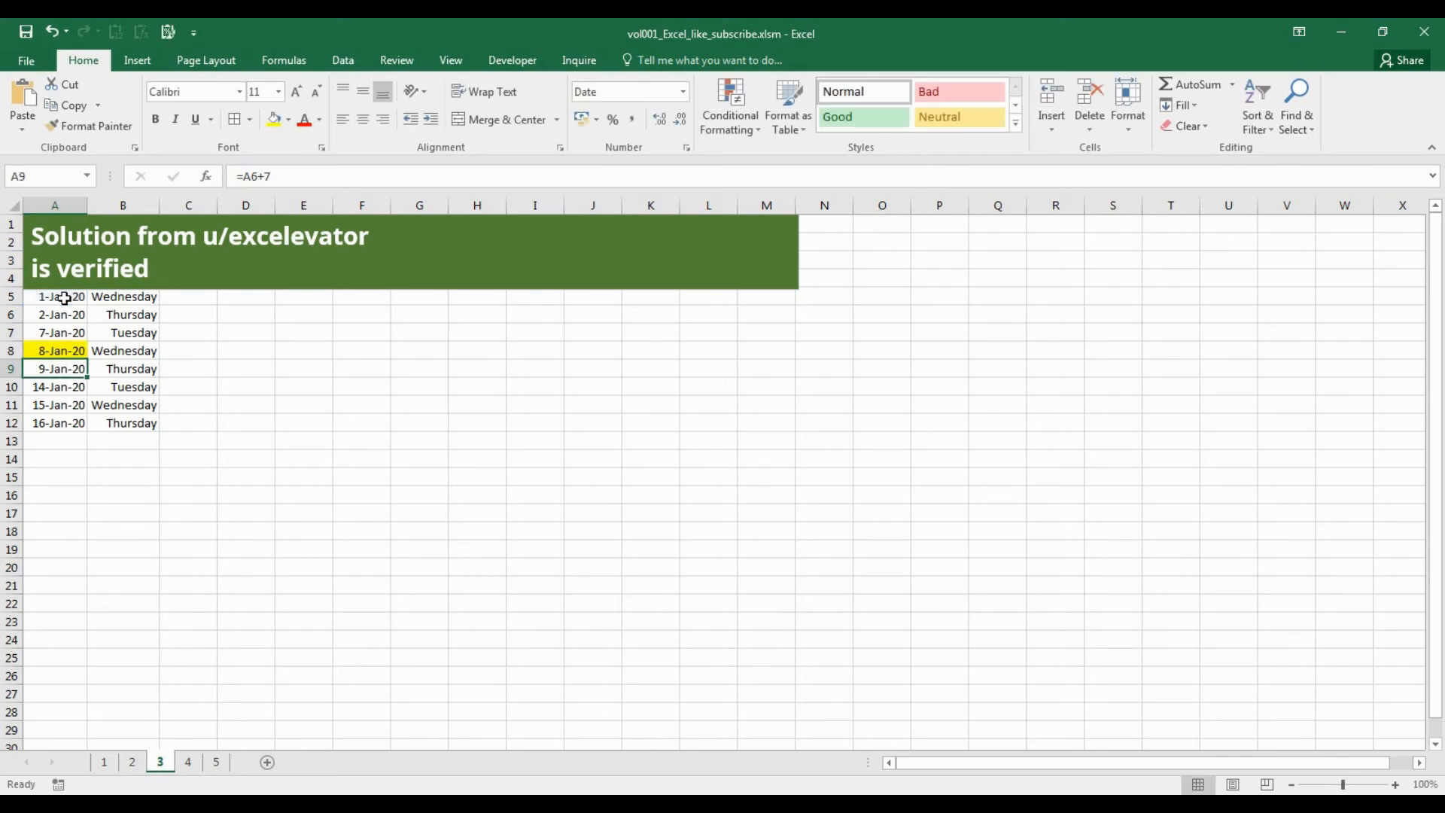
# Fill the A8 date formula down through A26 and the weekday formula from B12 down through B26.
pyautogui.click(81, 354)
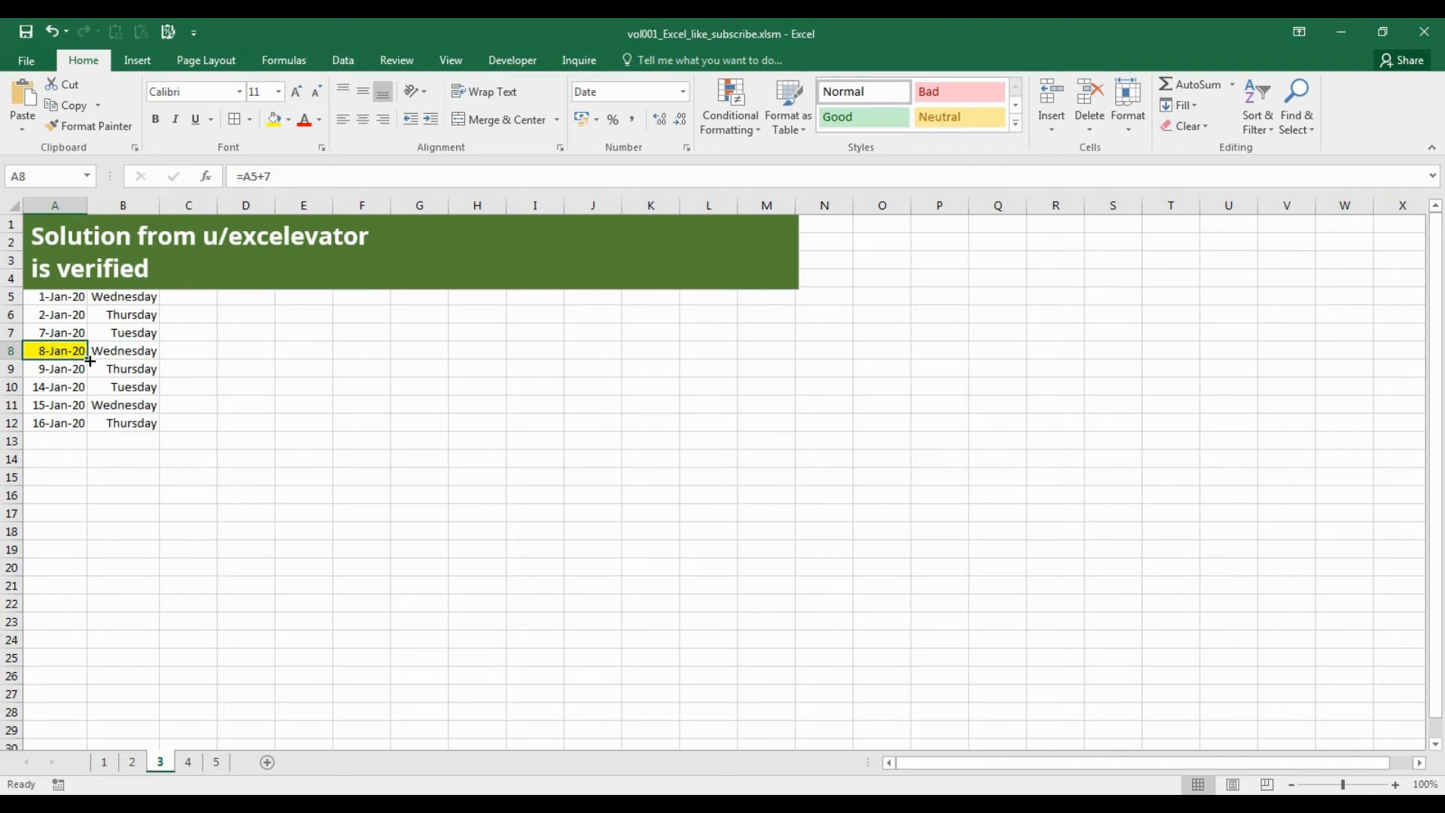
pyautogui.moveTo(90, 362); pyautogui.dragTo(69, 677)
pyautogui.click(147, 422)
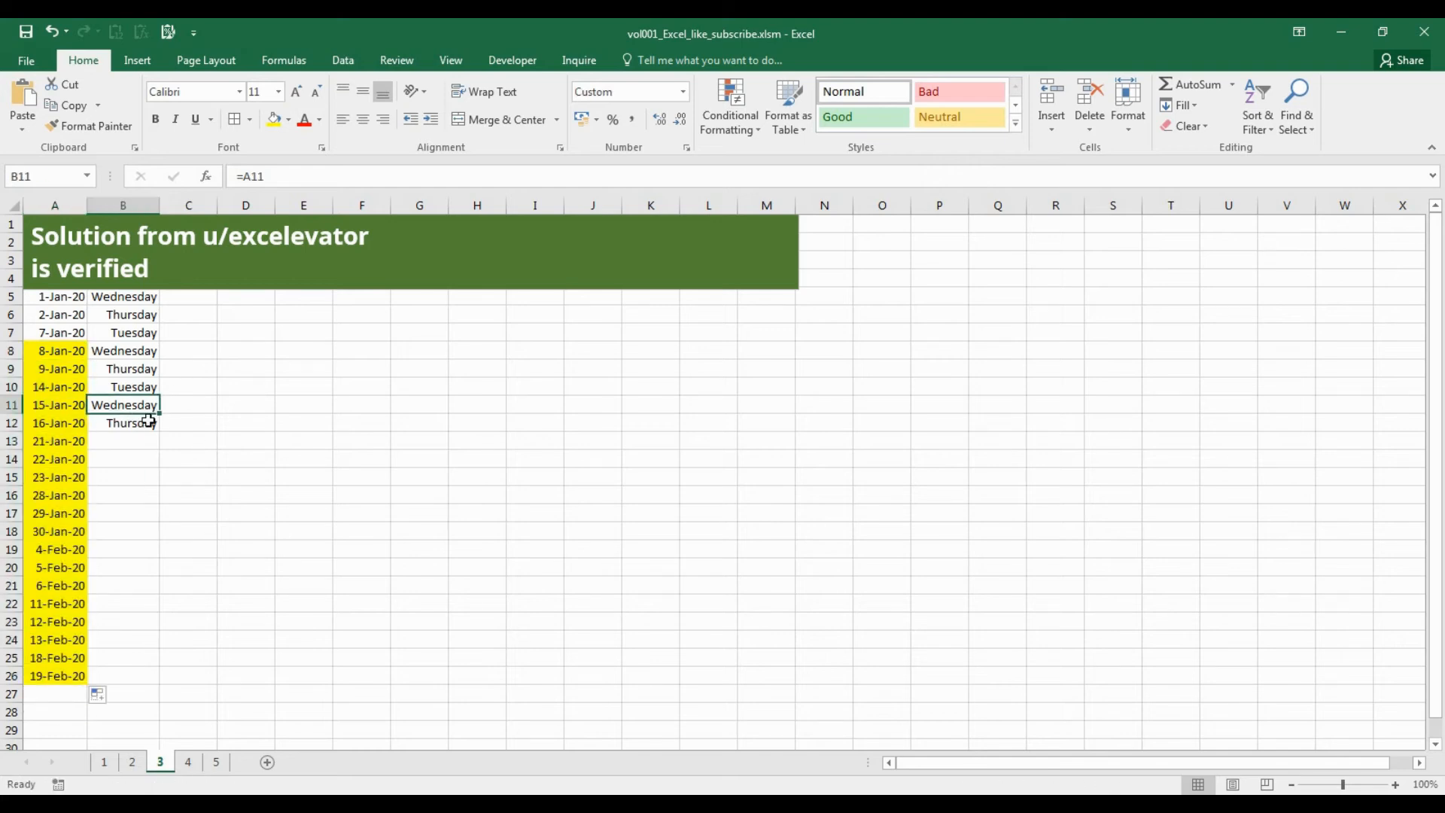
pyautogui.moveTo(159, 429); pyautogui.dragTo(156, 675)
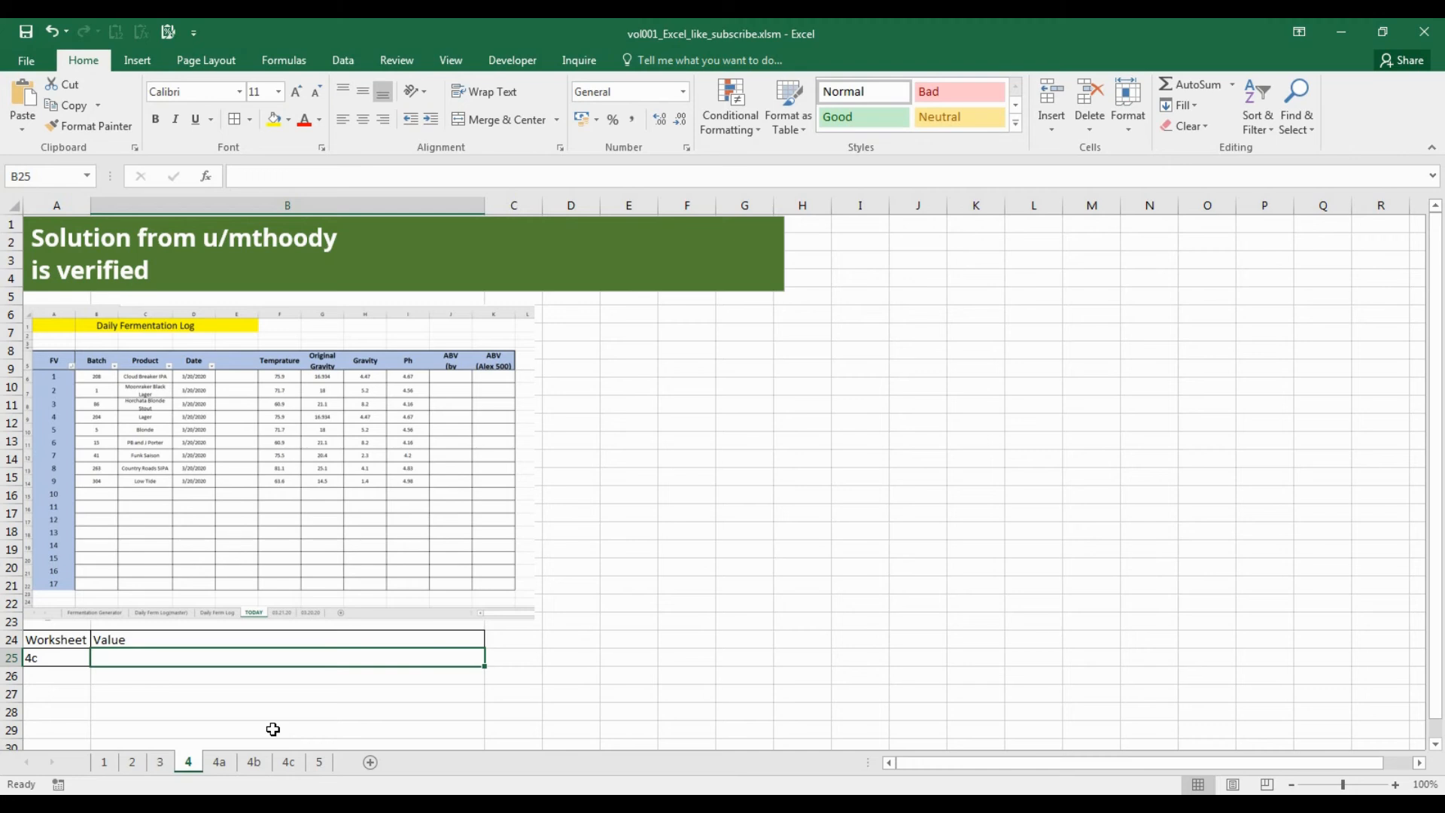
# Enter =INDIRECT(A25&"!a1") in B25 to return cell A1 of the worksheet named in A25.
pyautogui.write('=')
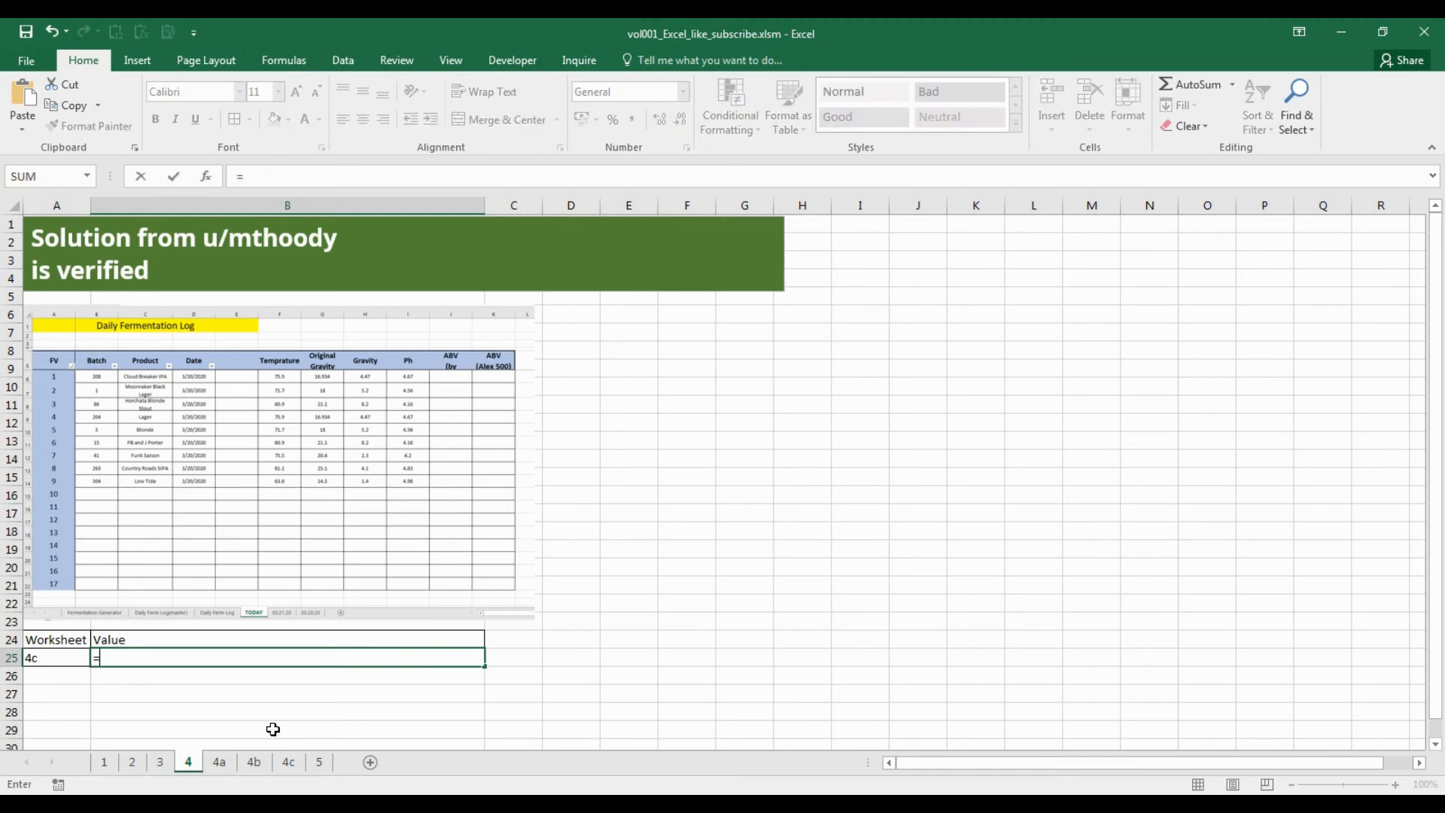
pyautogui.write('indire')
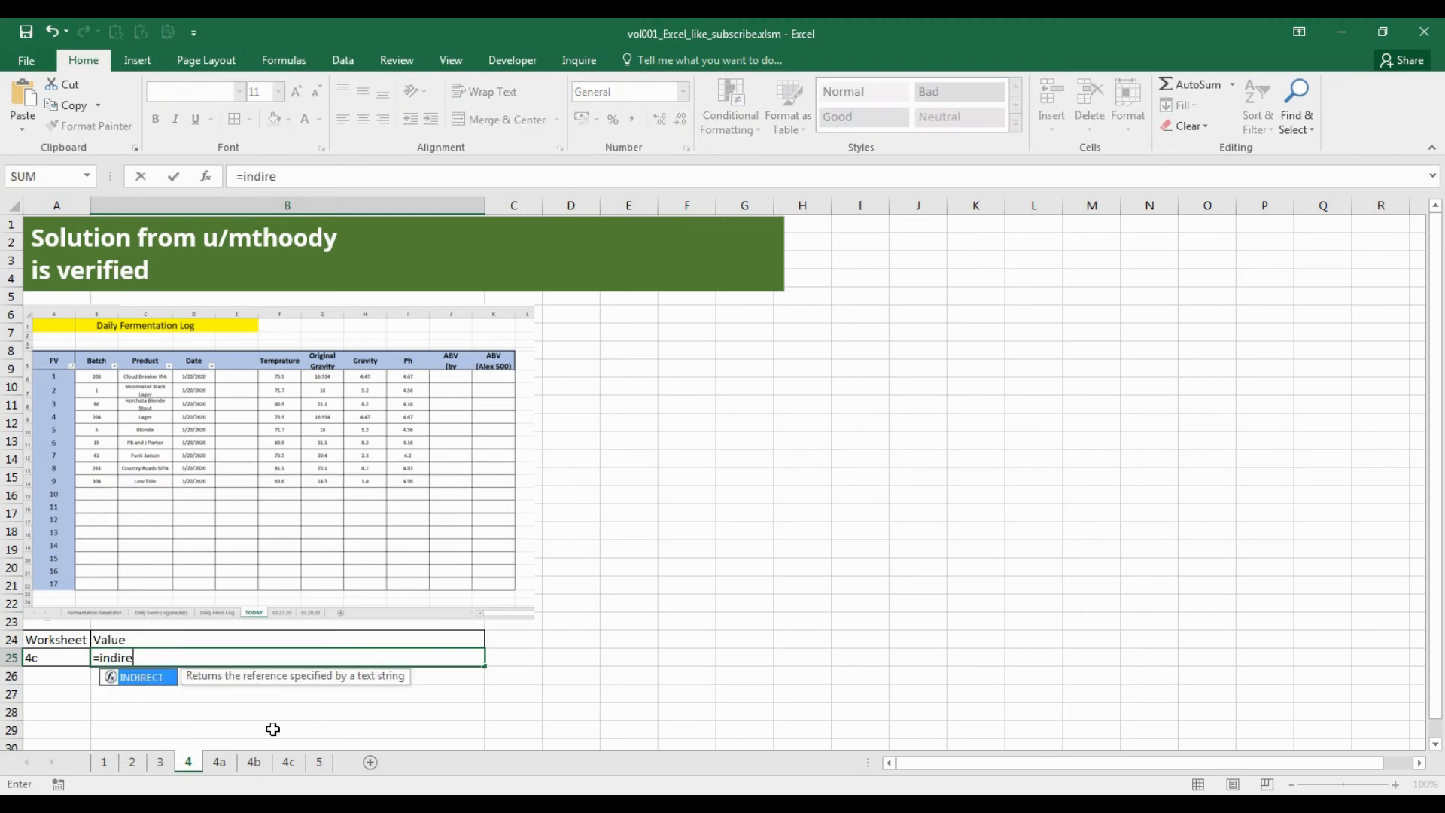
pyautogui.press('Tab')
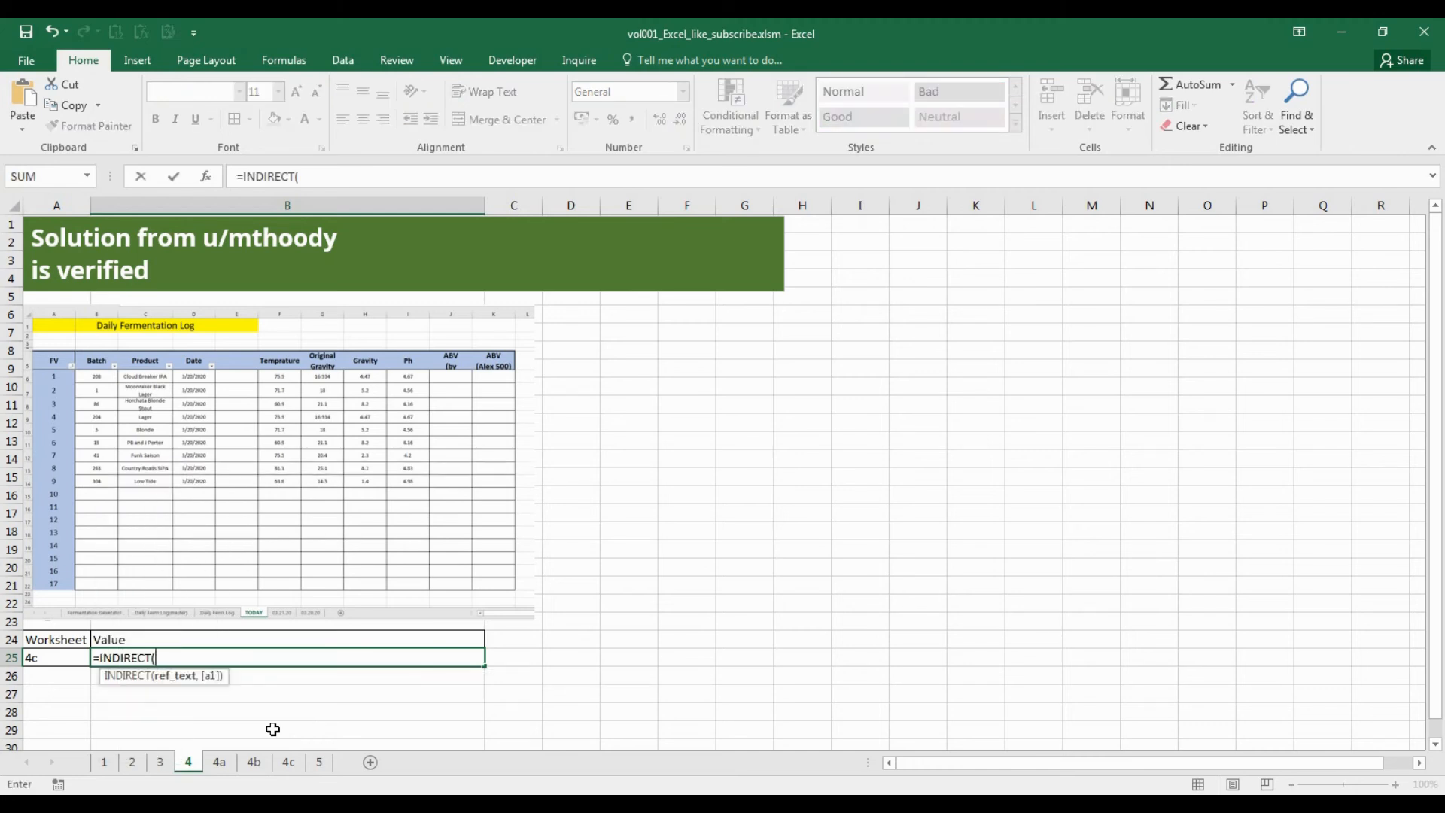
pyautogui.click(62, 659)
pyautogui.write('&"')
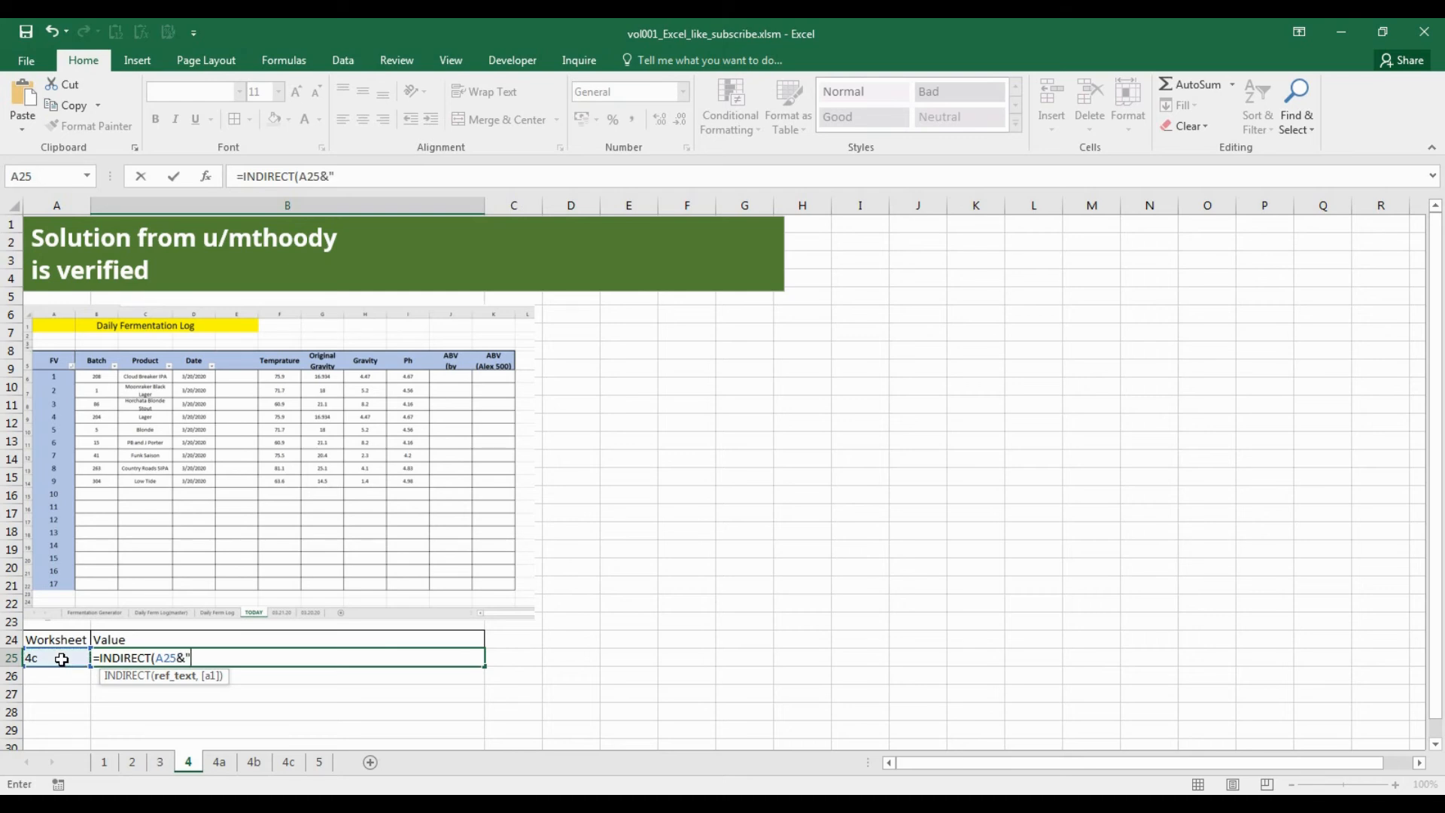
pyautogui.write('1')
pyautogui.press('BackSpace')
pyautogui.write('!a1")')
pyautogui.press('Return')
pyautogui.press('Up')
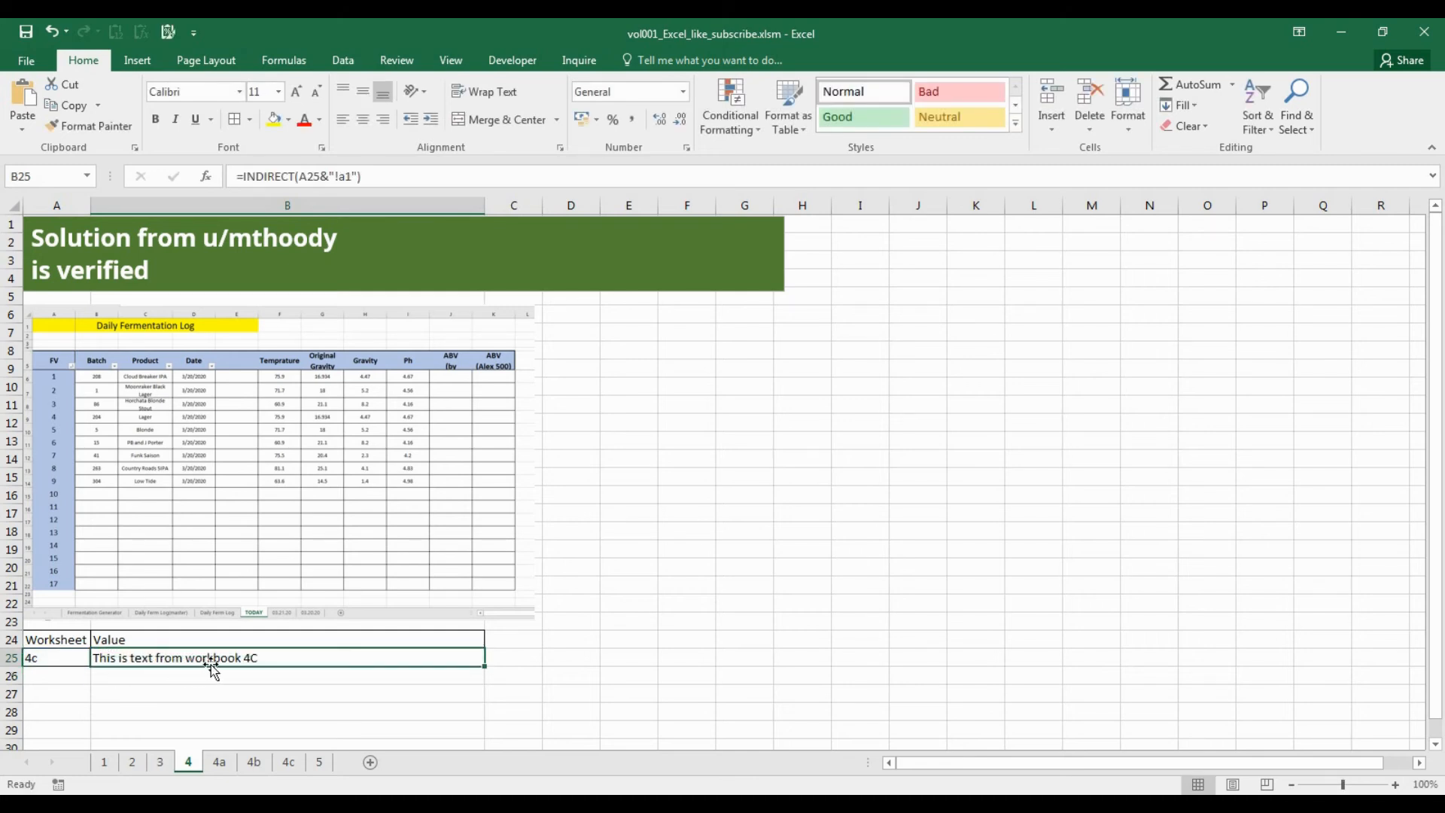
# Test the INDIRECT lookup by setting the worksheet name in A25 to 4b and then to 4a.
pyautogui.click(60, 658)
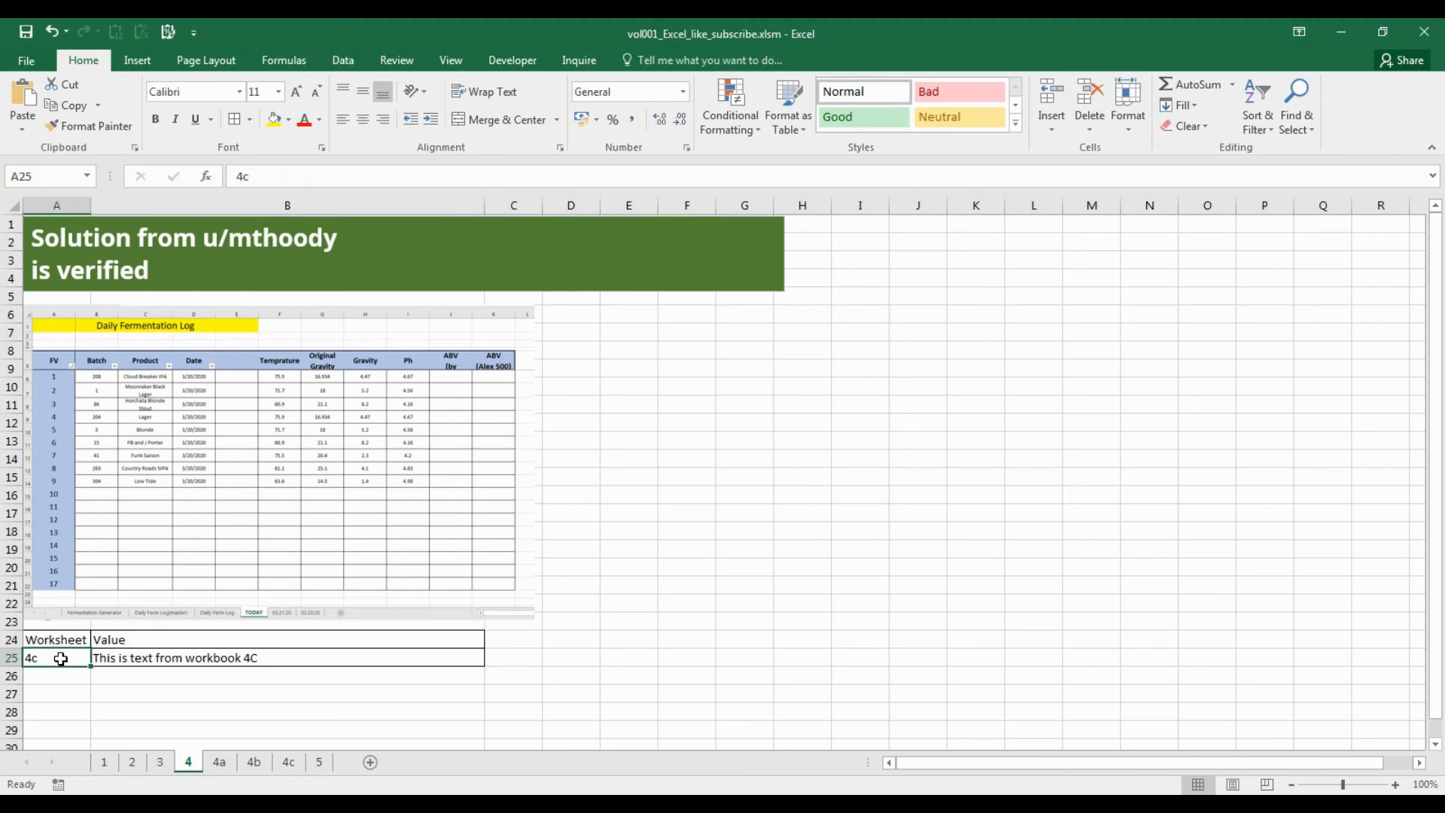
pyautogui.write('4b')
pyautogui.press('Return')
pyautogui.click(61, 658)
pyautogui.write('4a')
pyautogui.press('Return')
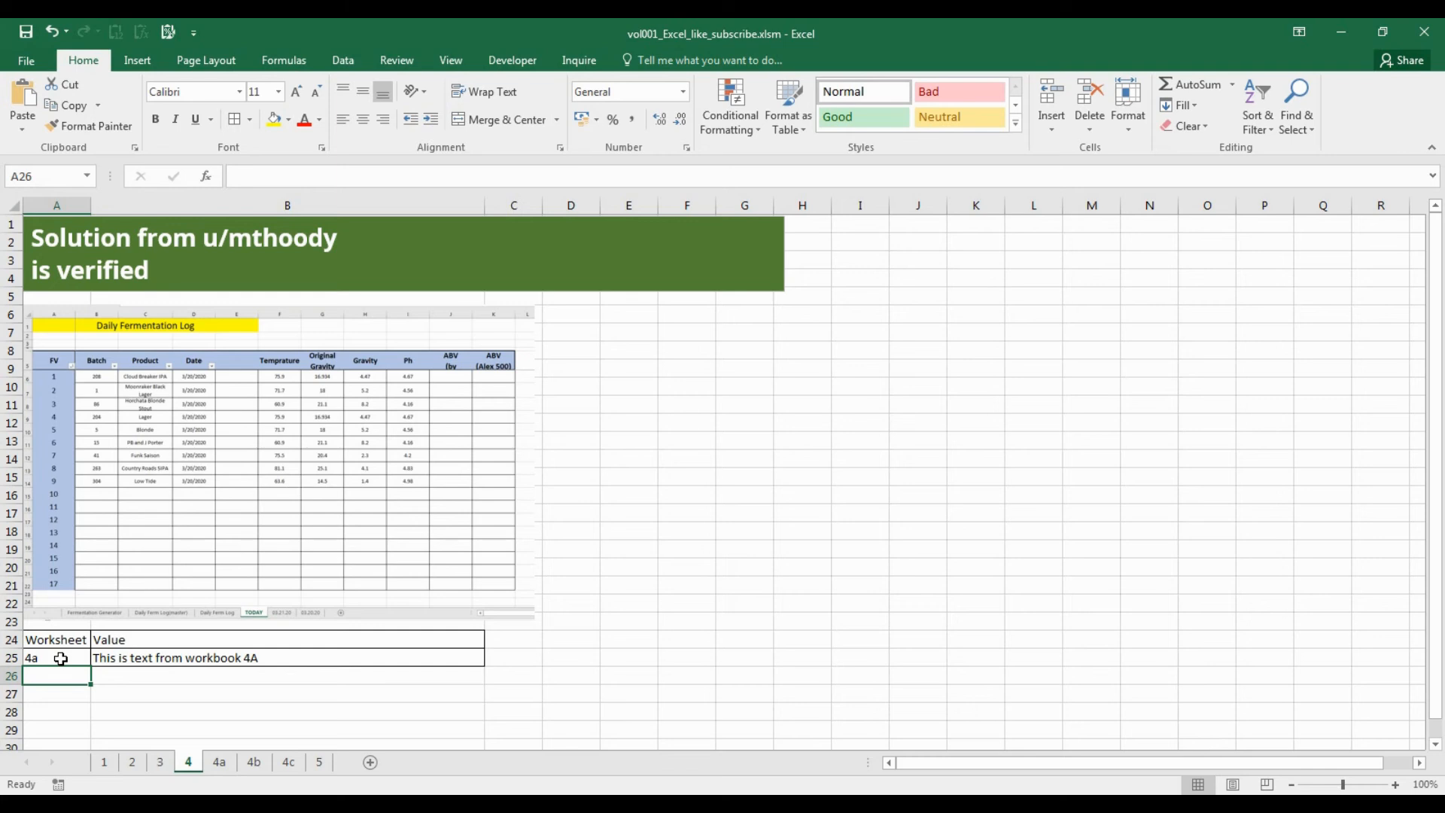
pyautogui.click(61, 659)
pyautogui.press('Right')
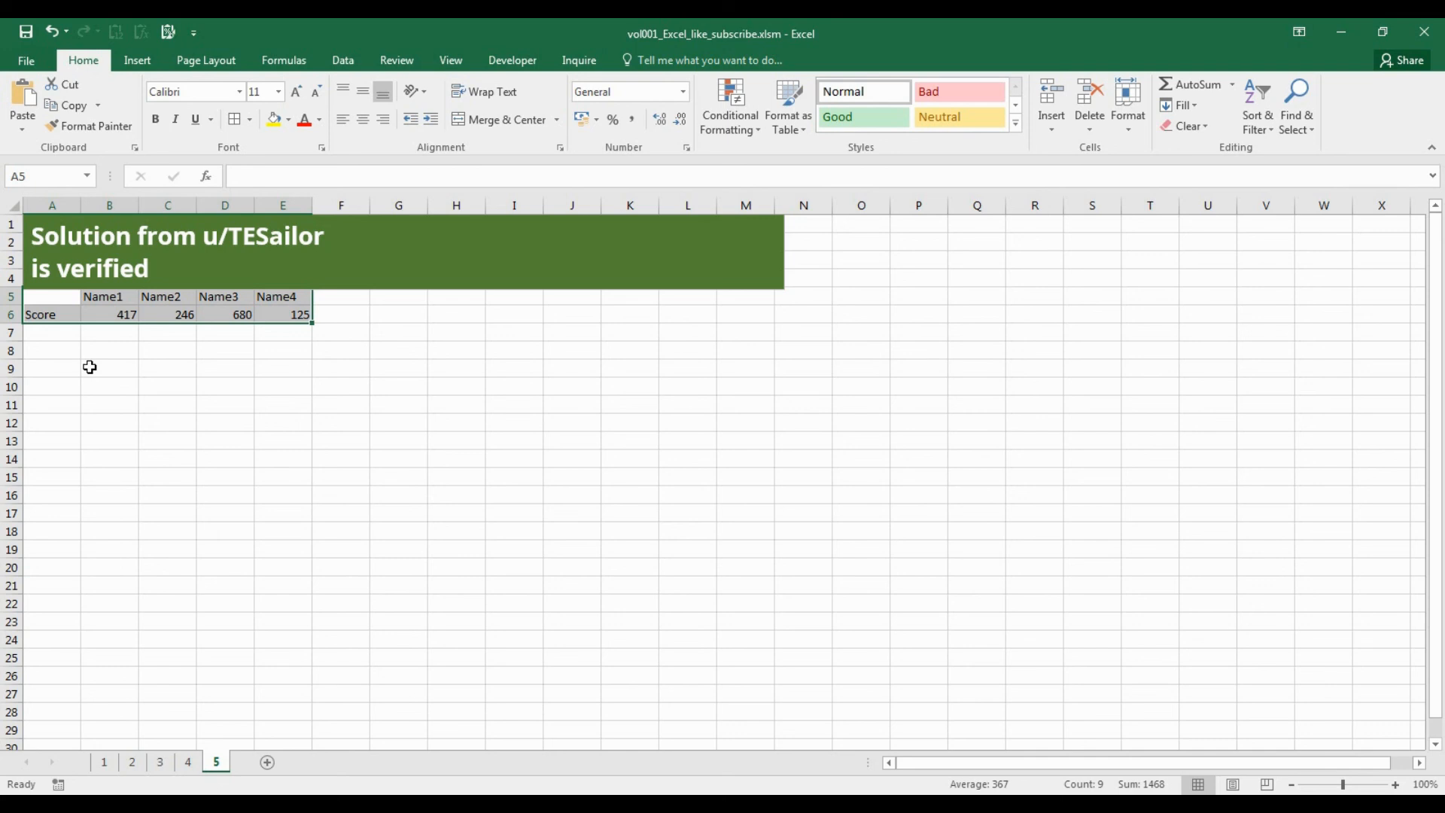
# Insert a marker-only scatter chart from the score table in A5:E6.
pyautogui.click(145, 64)
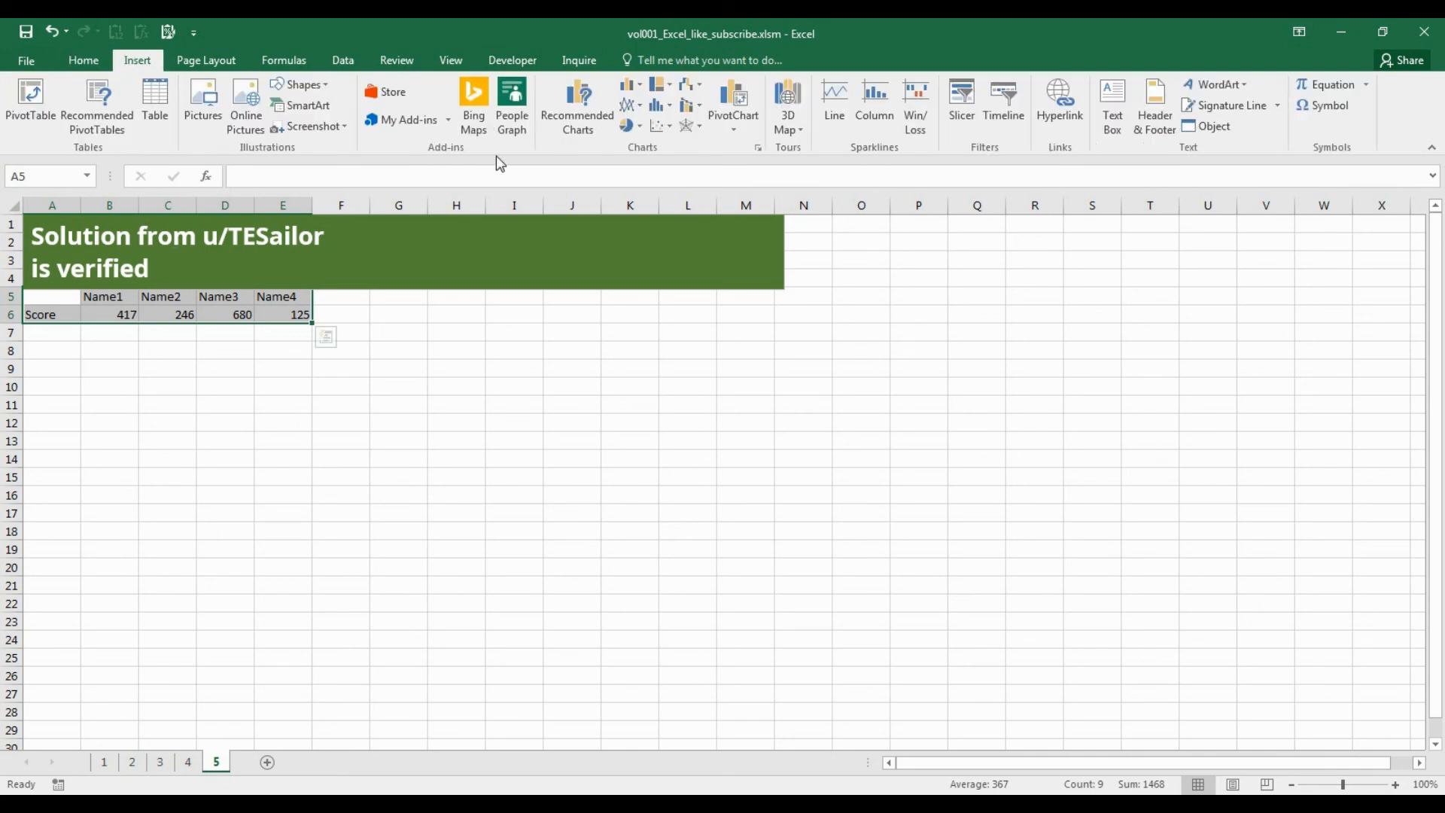
pyautogui.click(665, 128)
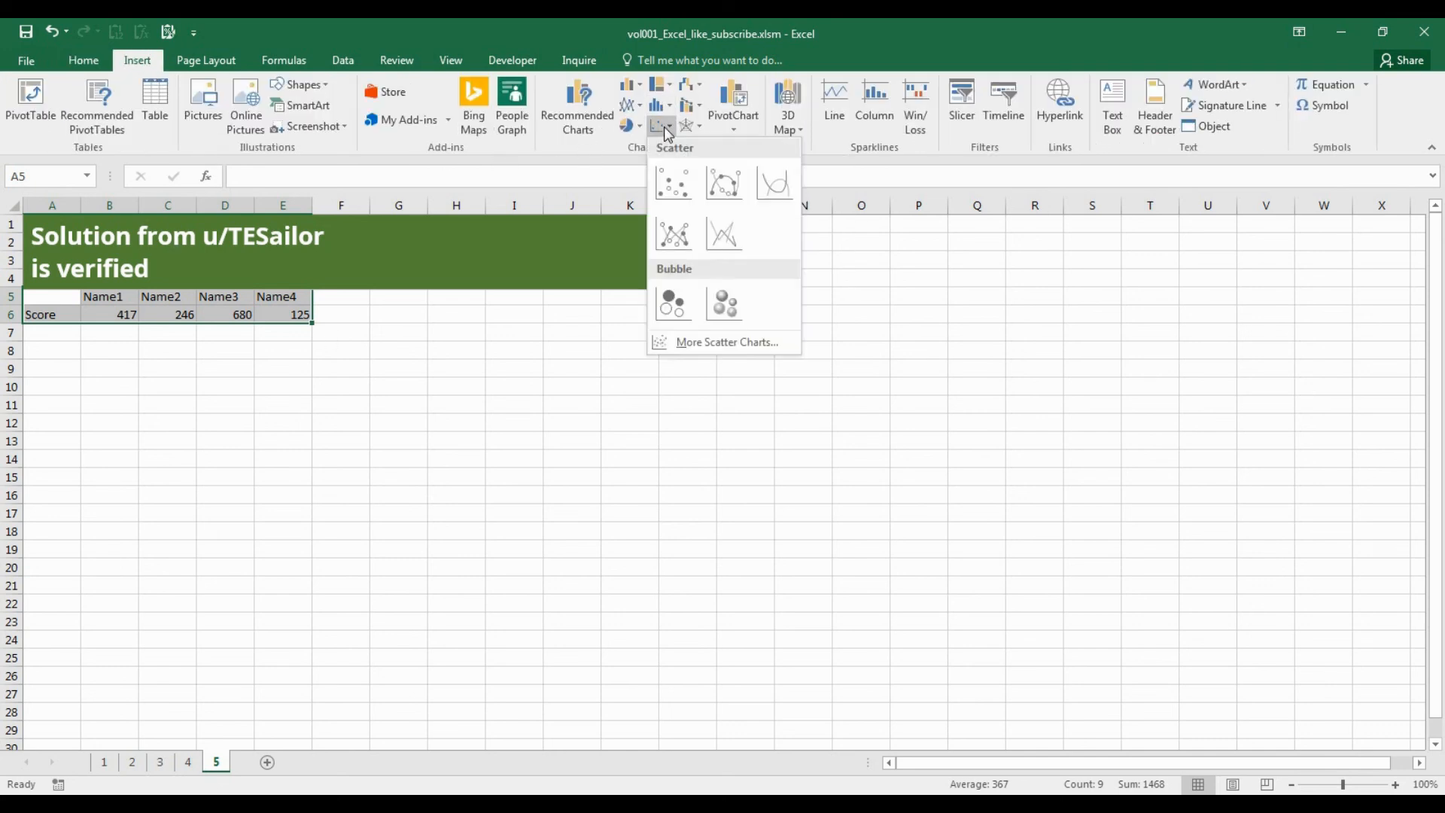
pyautogui.click(673, 181)
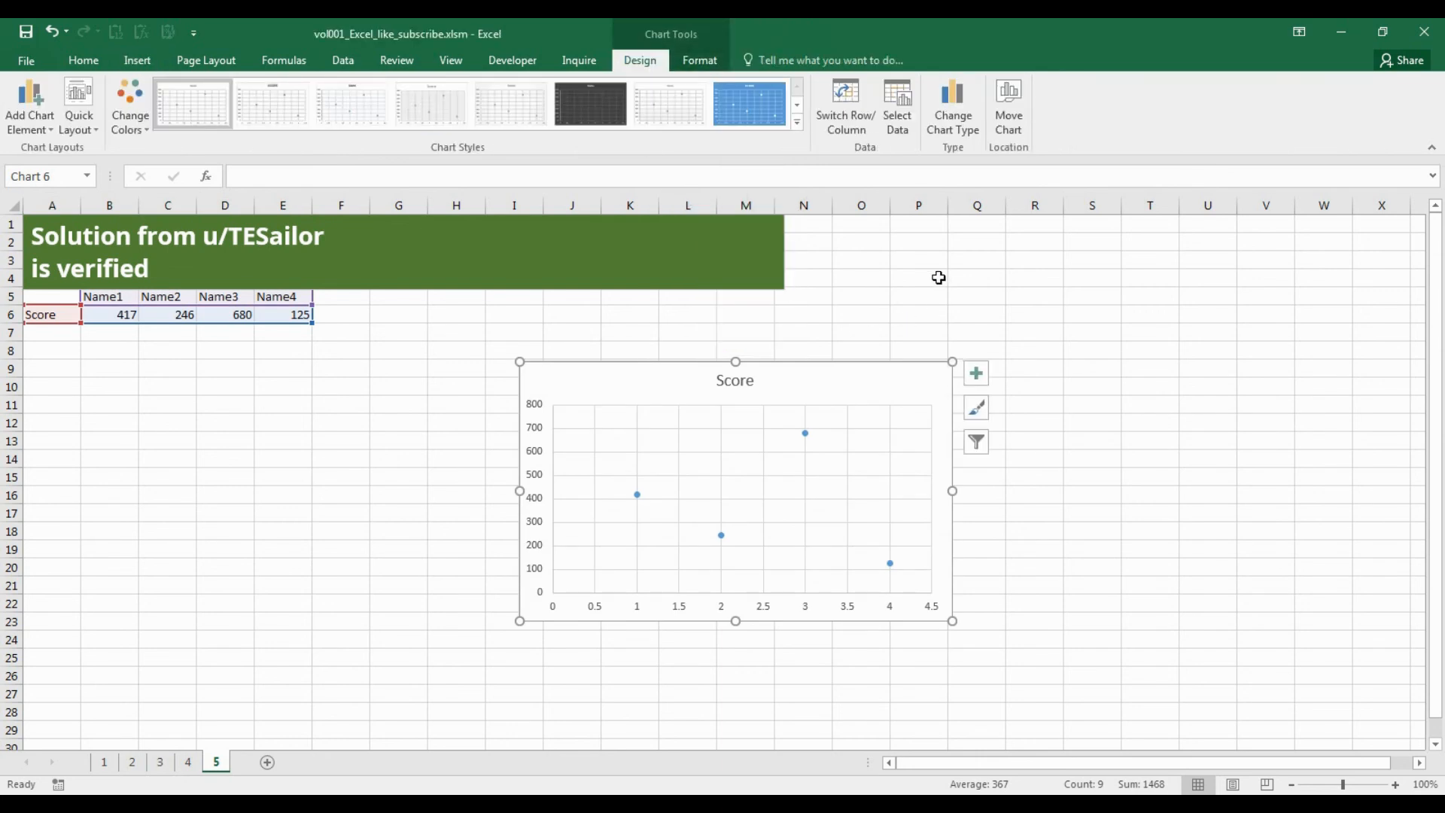
# Switch the chart's rows and columns so each name is its own series, and add a legend on the right.
pyautogui.click(862, 129)
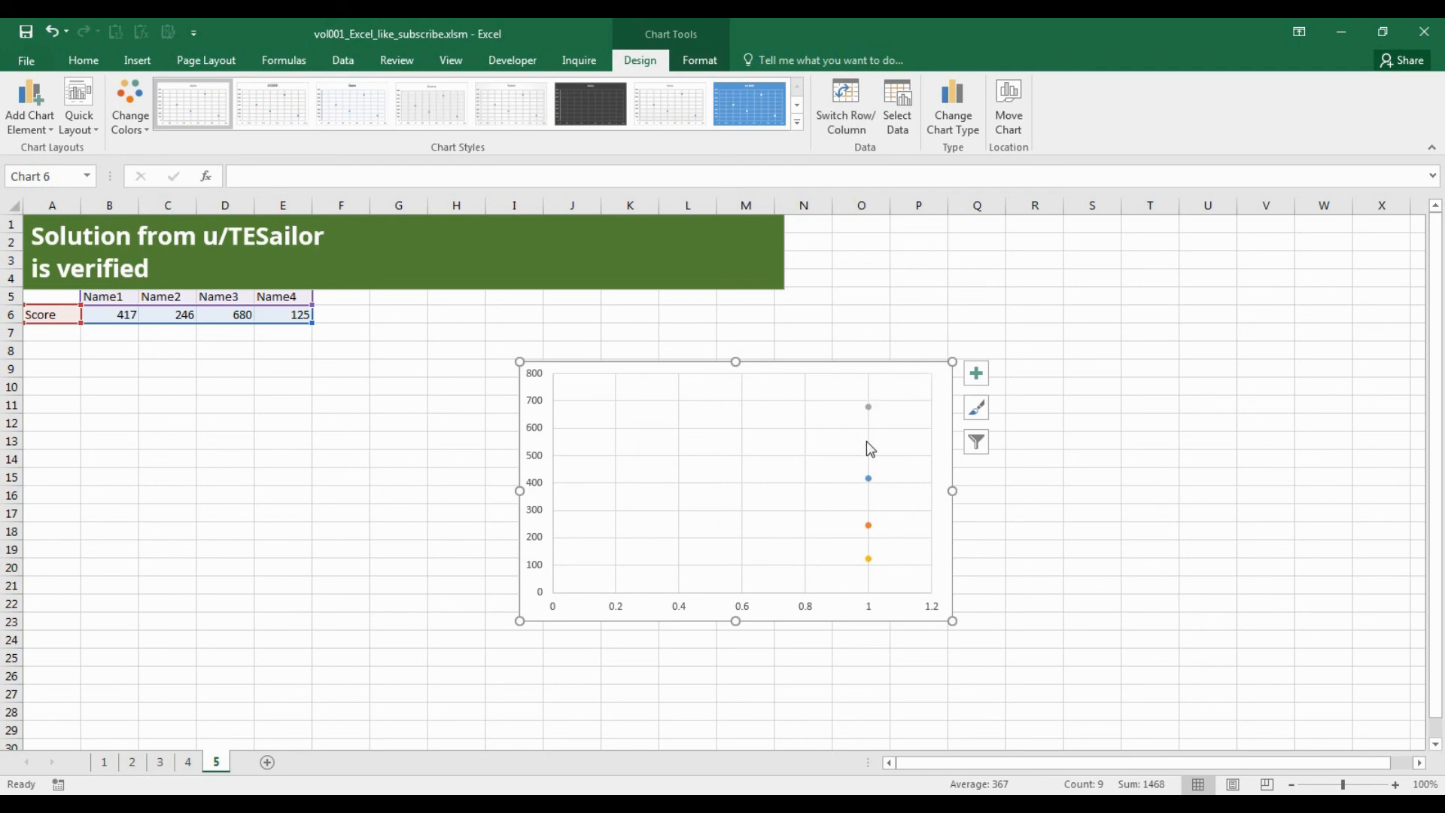
pyautogui.click(30, 109)
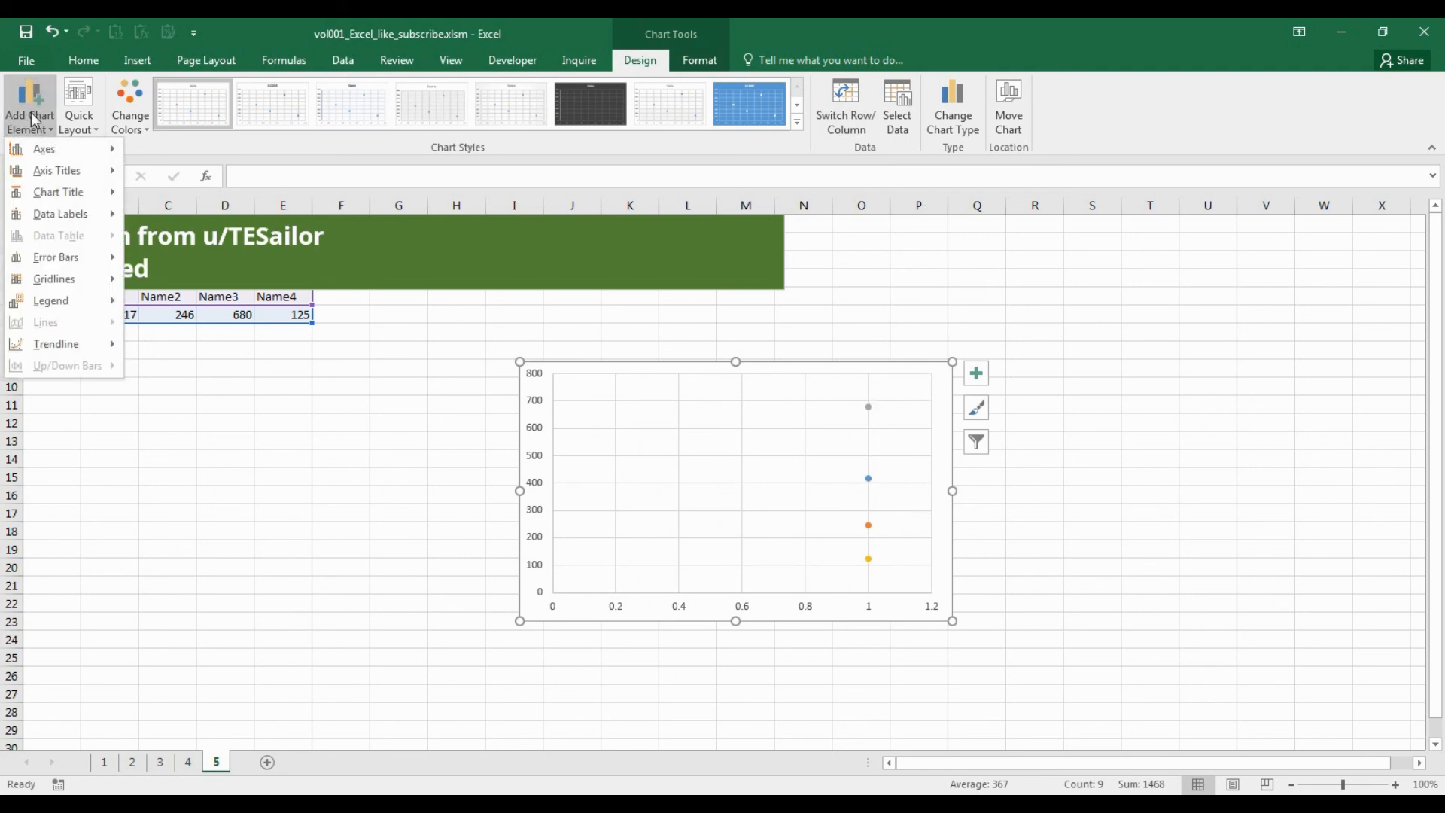
pyautogui.moveTo(106, 301)
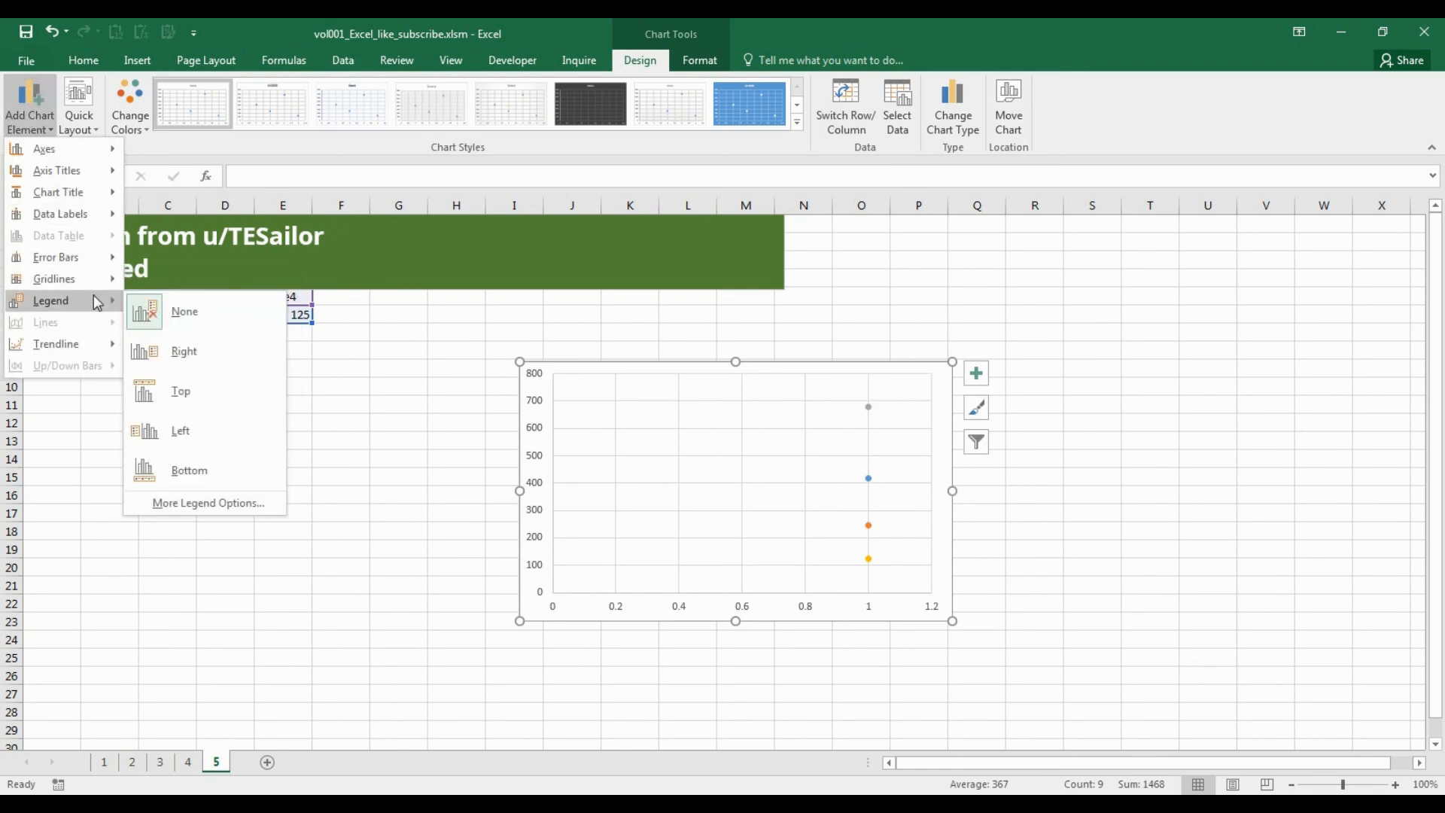
pyautogui.click(154, 347)
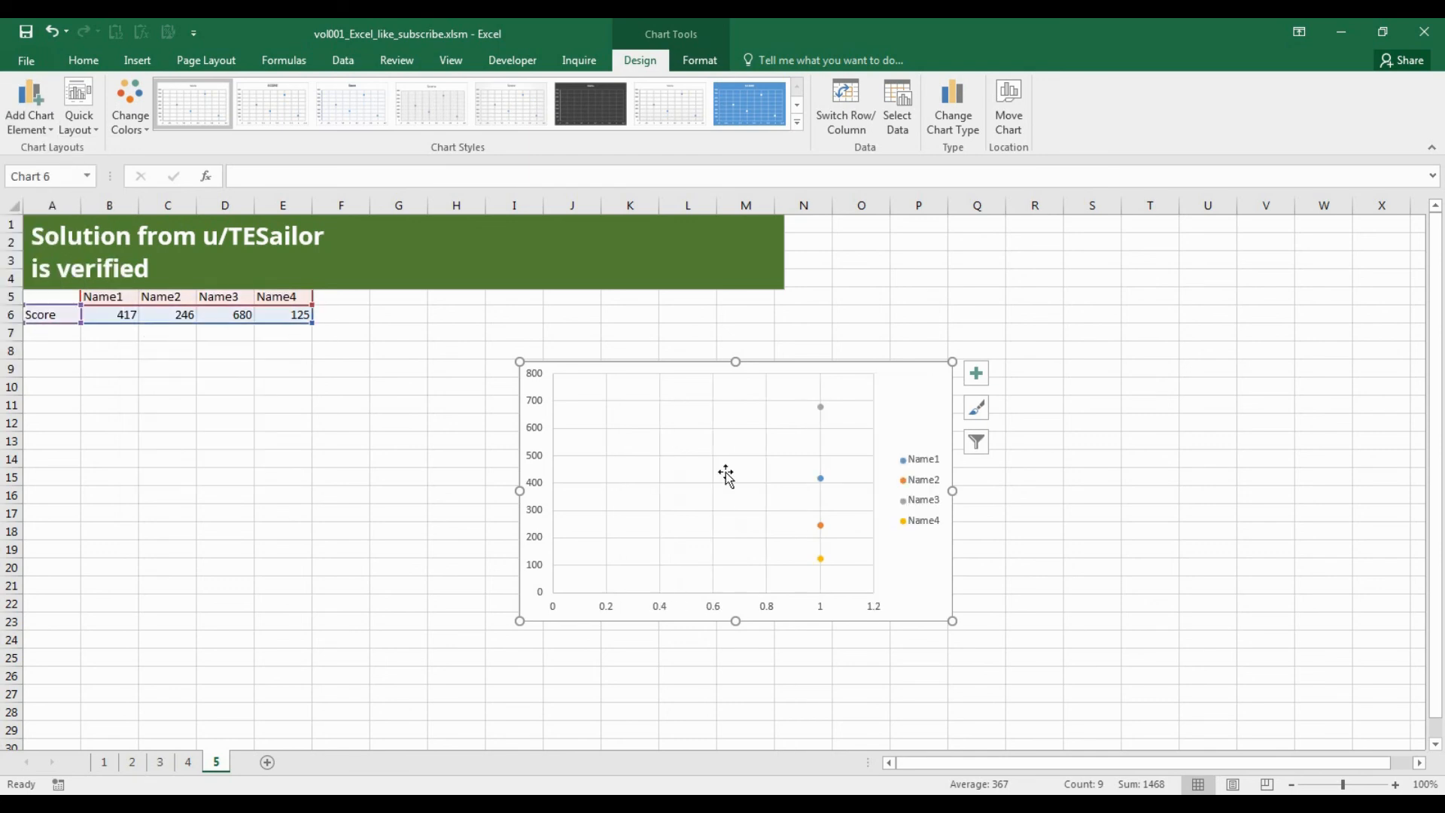
# Narrow the chart to about a third of its width and delete its horizontal gridlines and horizontal axis.
pyautogui.moveTo(955, 487); pyautogui.dragTo(675, 510)
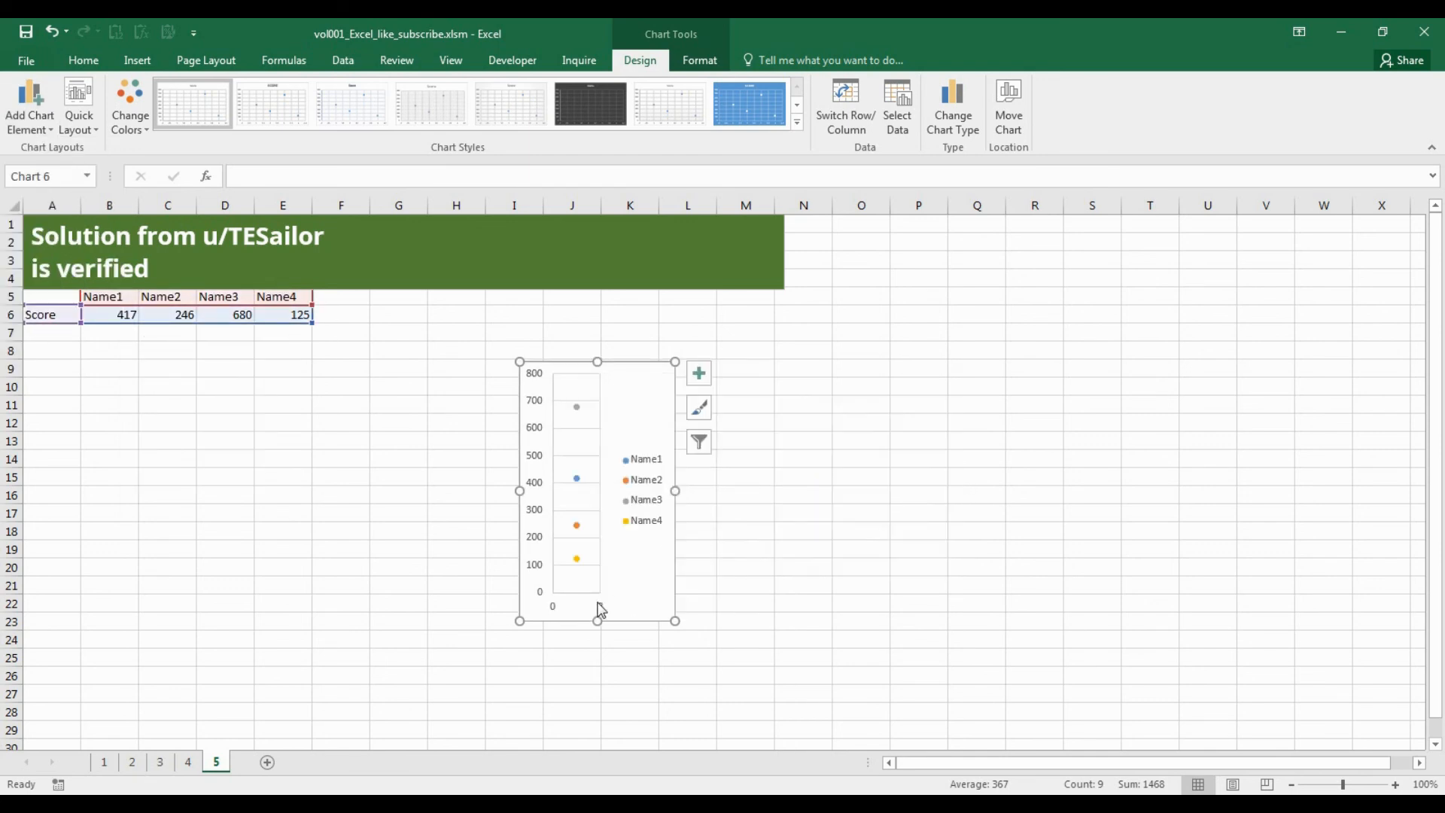
pyautogui.click(586, 576)
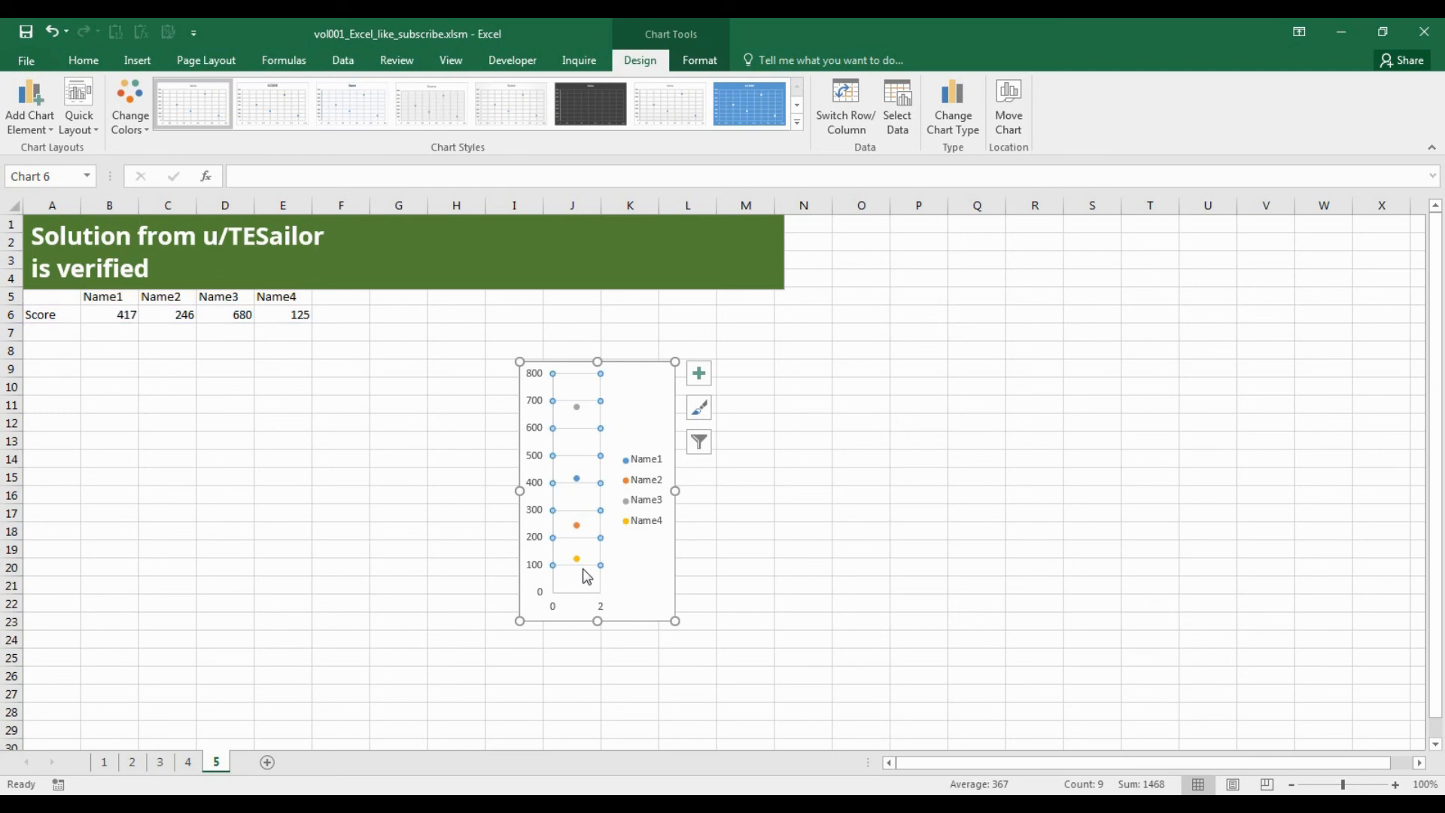
pyautogui.press('Delete')
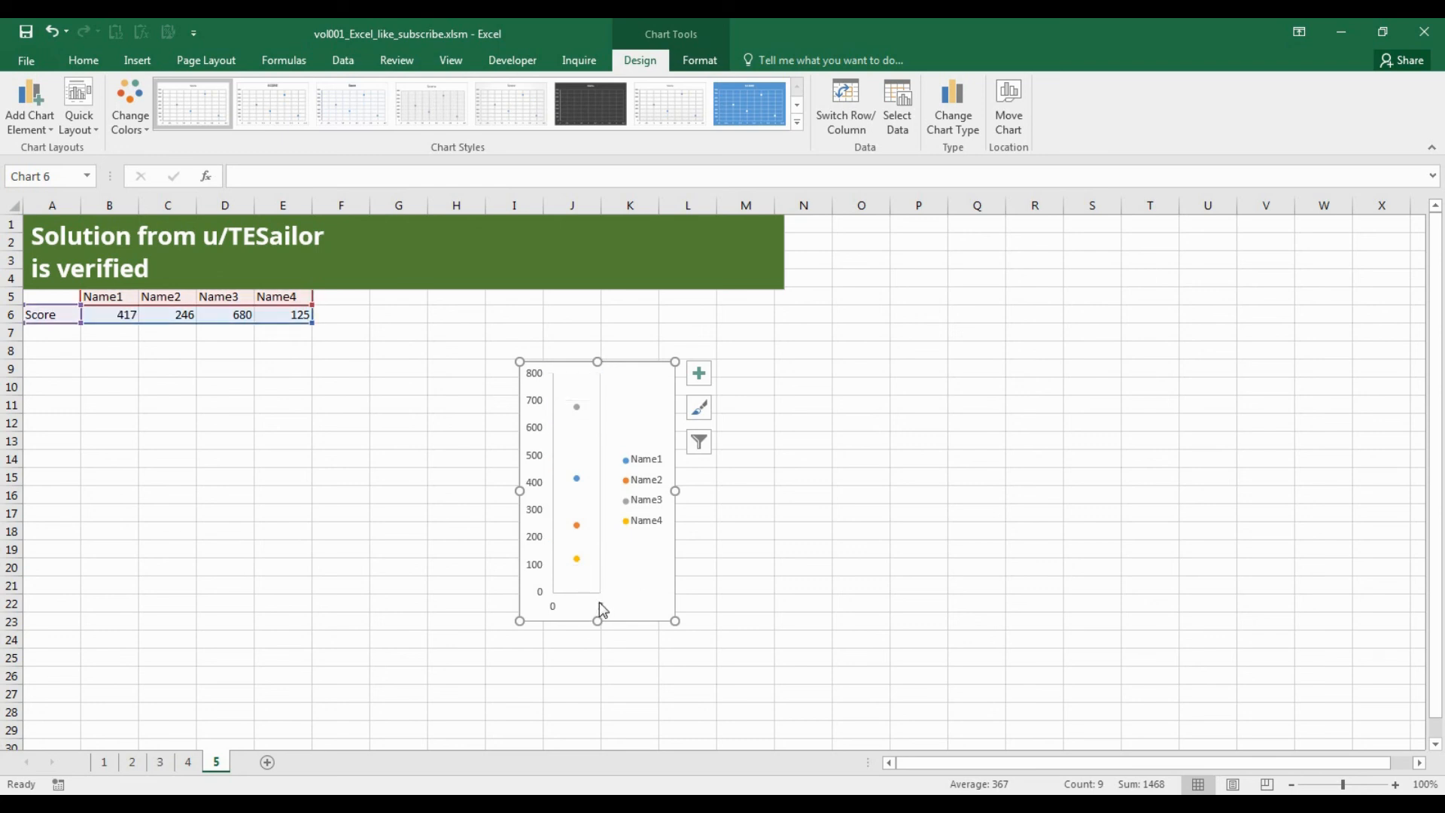
pyautogui.click(603, 610)
pyautogui.press('Delete')
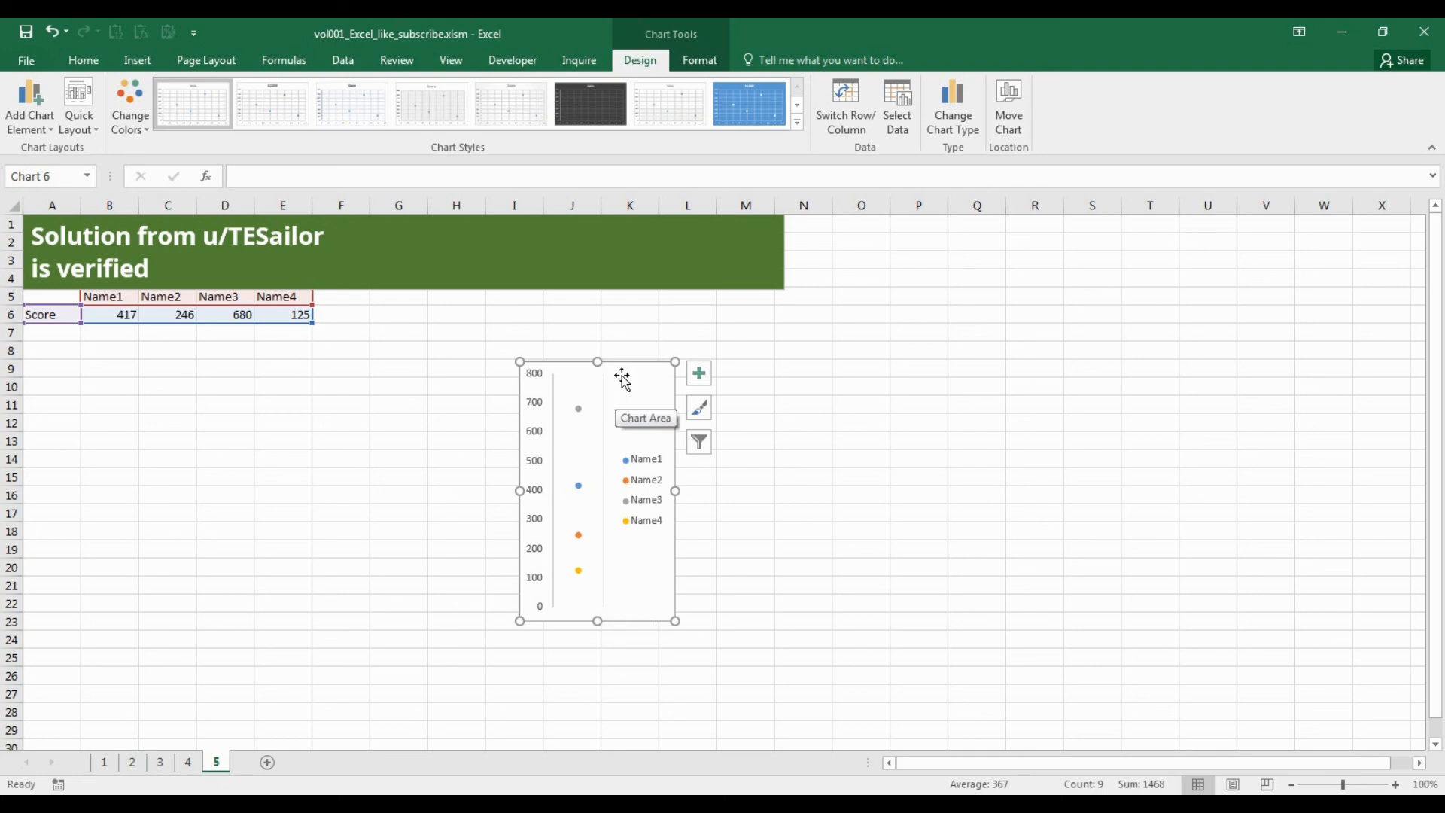
# Move the chart directly below the score table, starting at column A.
pyautogui.moveTo(639, 367); pyautogui.dragTo(146, 343)
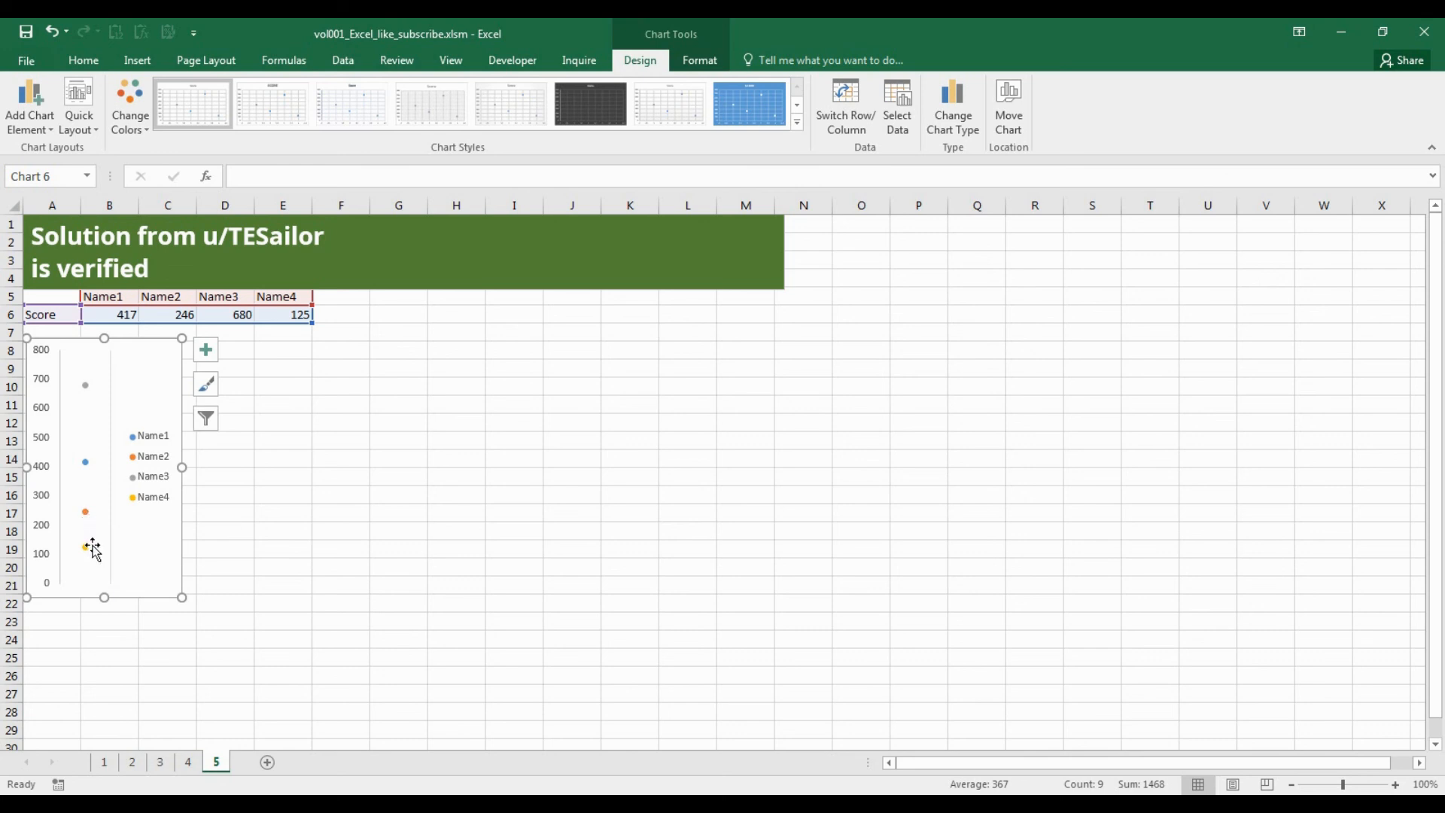
pyautogui.moveTo(91, 555)
pyautogui.moveTo(314, 320); pyautogui.dragTo(254, 329)
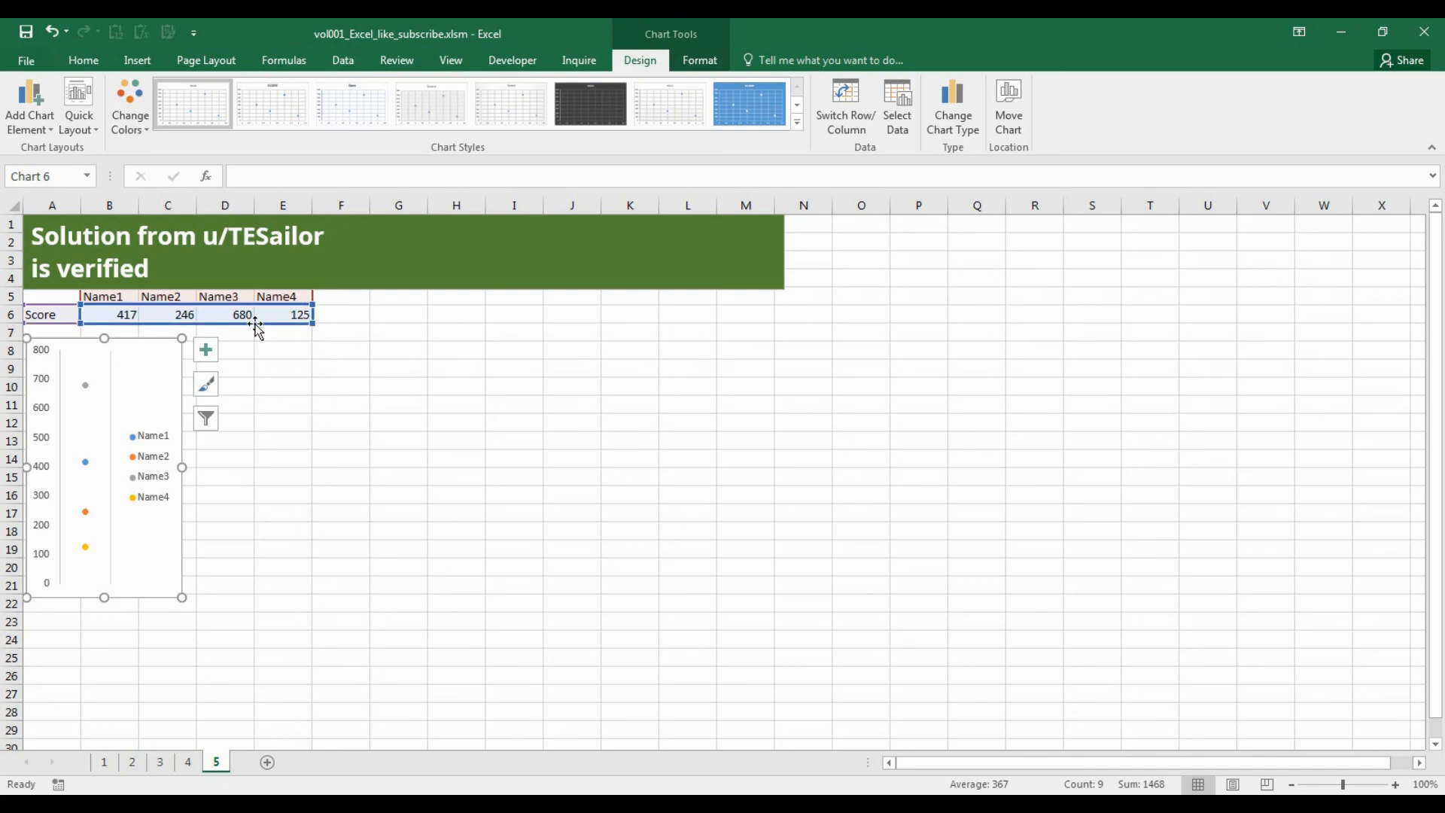